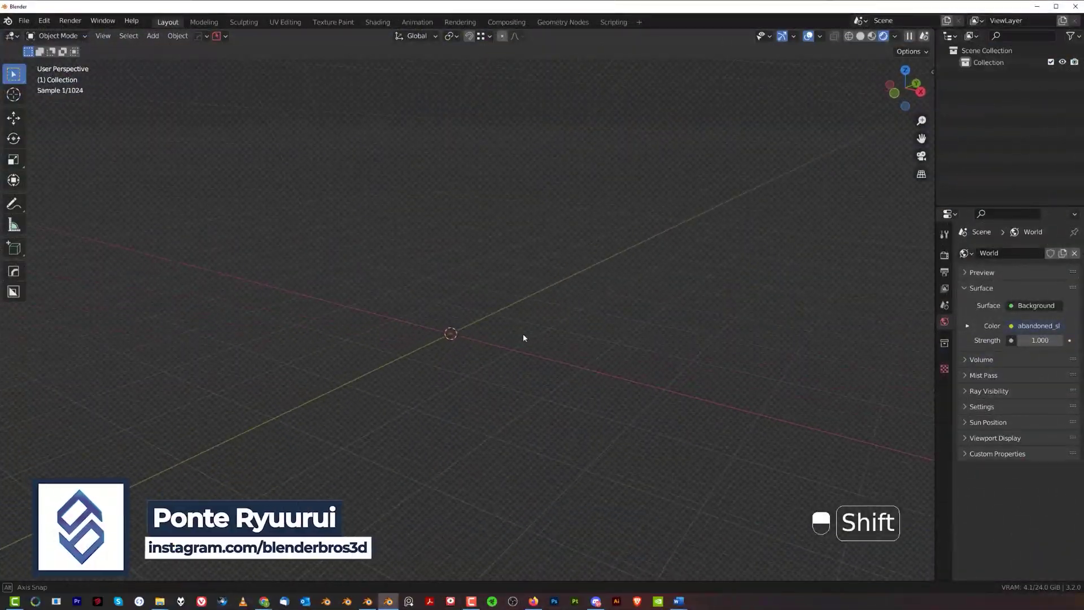
# - Add a plane at the world origin and scale it up several times to serve as a floor
pyautogui.hotkey('shift', 'a')
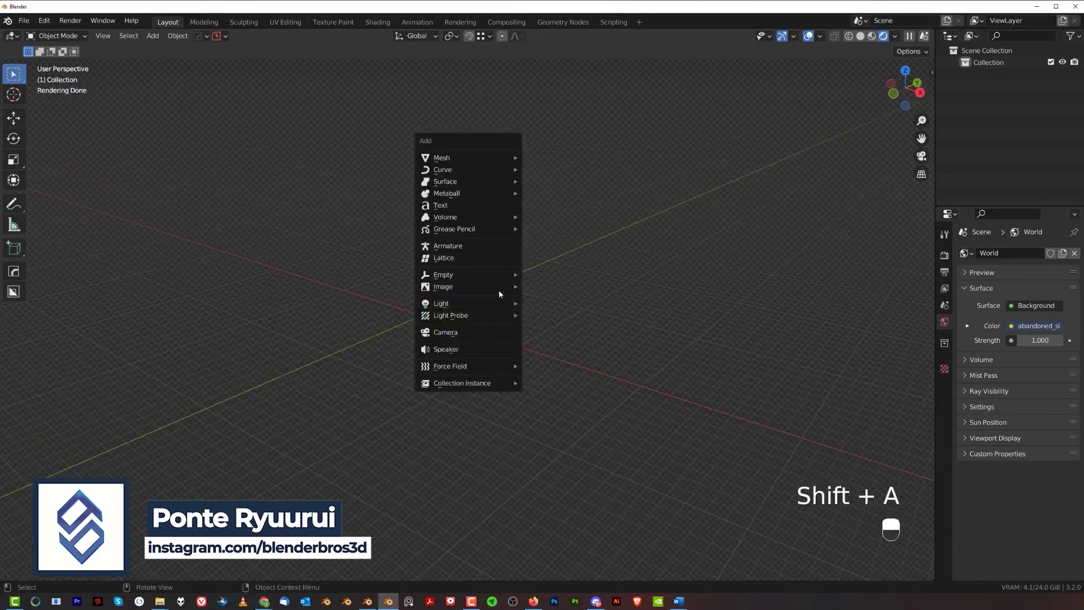
pyautogui.moveTo(490, 158)
pyautogui.click(548, 169)
pyautogui.press('s')
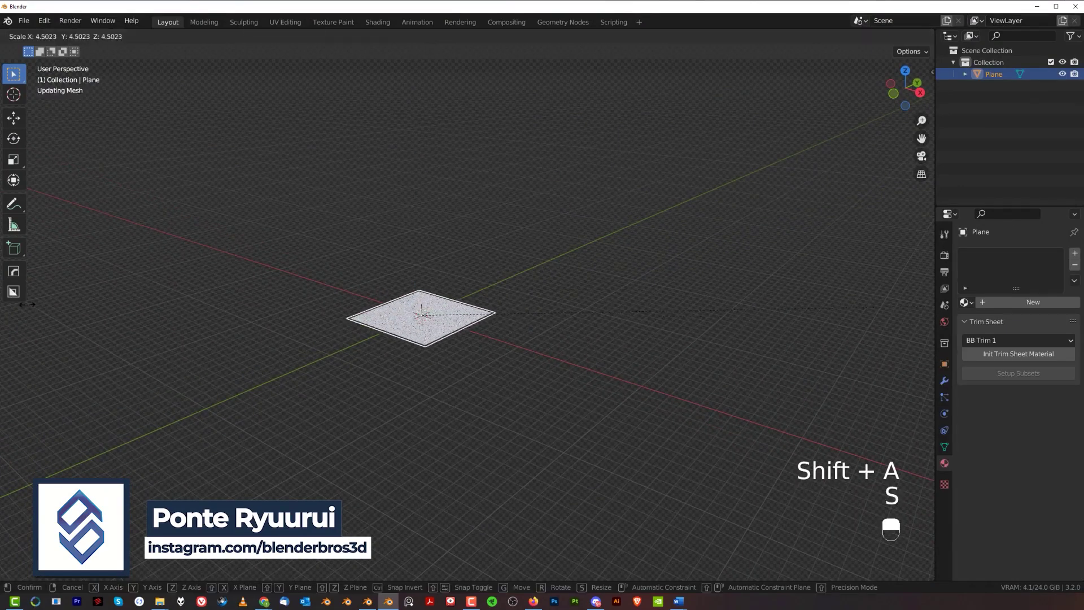
pyautogui.click(18, 258)
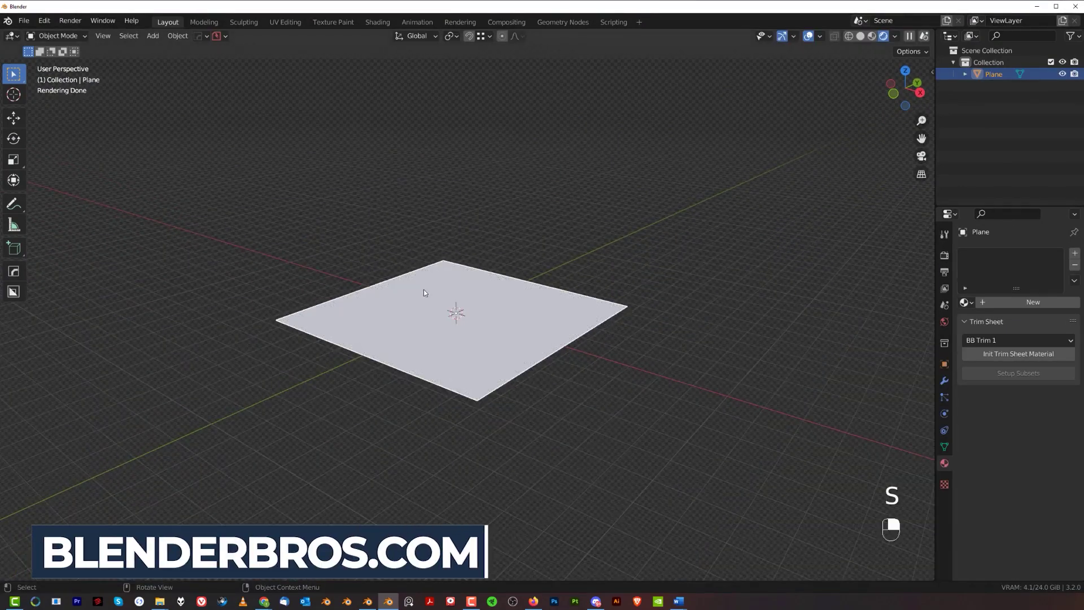
# - Add an area light at the origin and raise it along Z above the plane
pyautogui.hotkey('shift', 'a')
pyautogui.moveTo(417, 289)
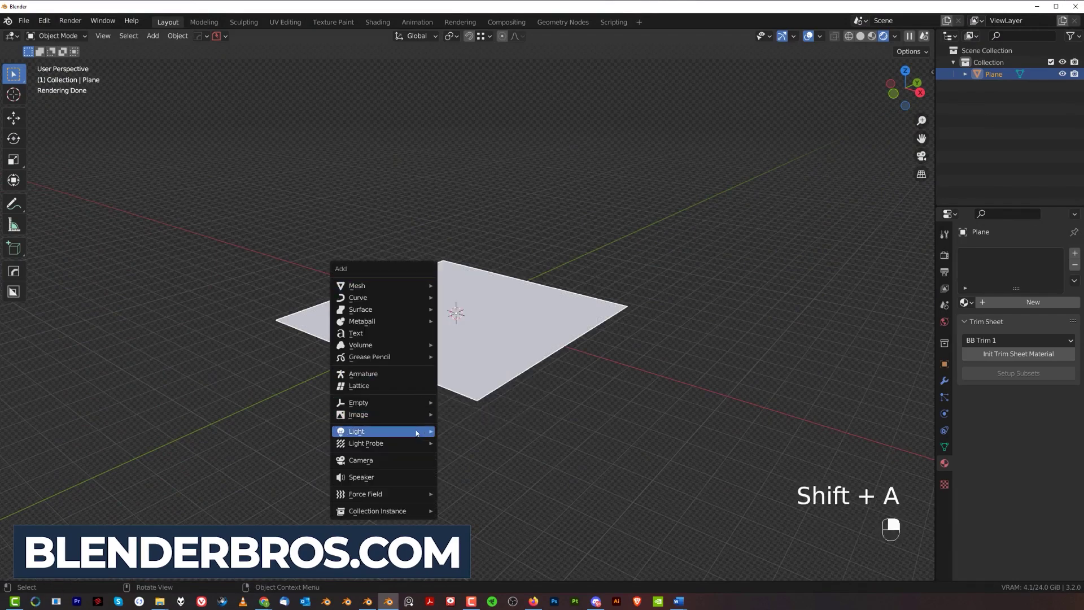
pyautogui.moveTo(416, 433)
pyautogui.click(472, 470)
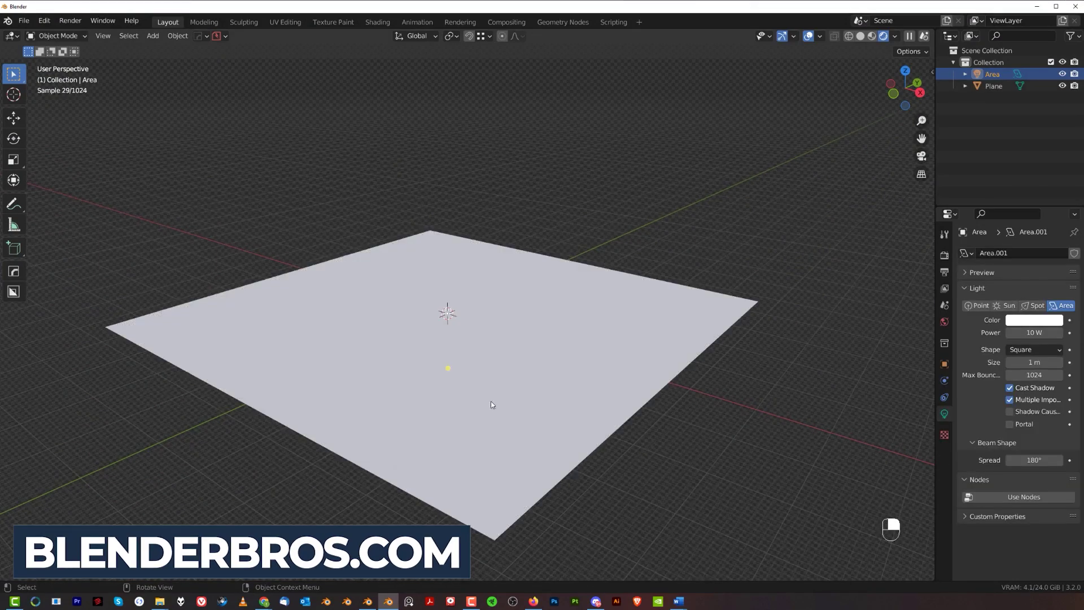
pyautogui.press('g')
pyautogui.press('z')
pyautogui.click(492, 342)
# - Scale up the area light and tilt it around the global X axis so it shines at an angle
pyautogui.scroll(5, 429, 316)
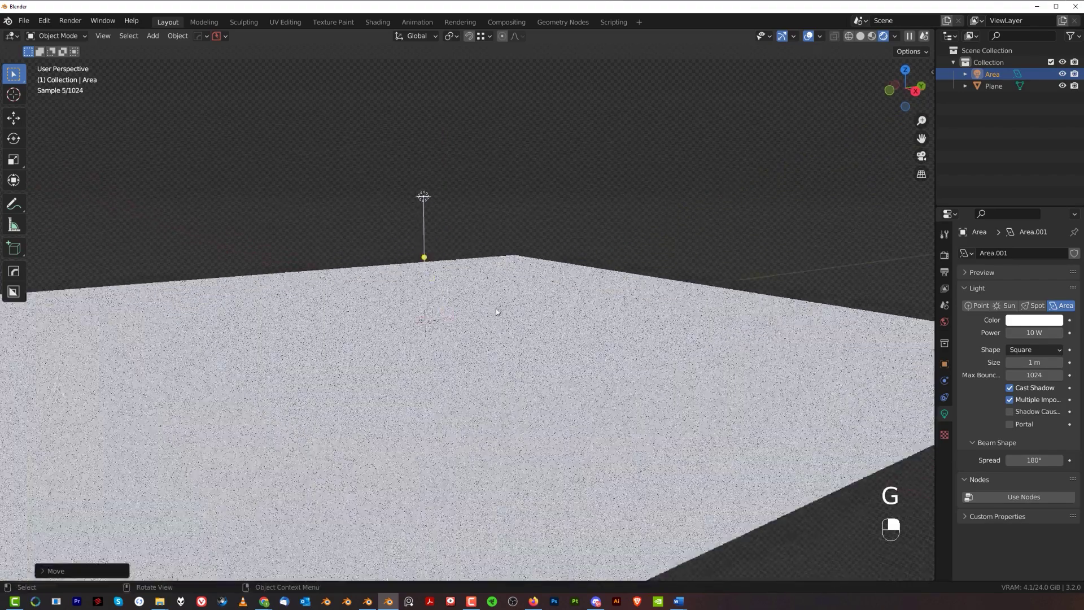
pyautogui.press('s')
pyautogui.click(143, 341)
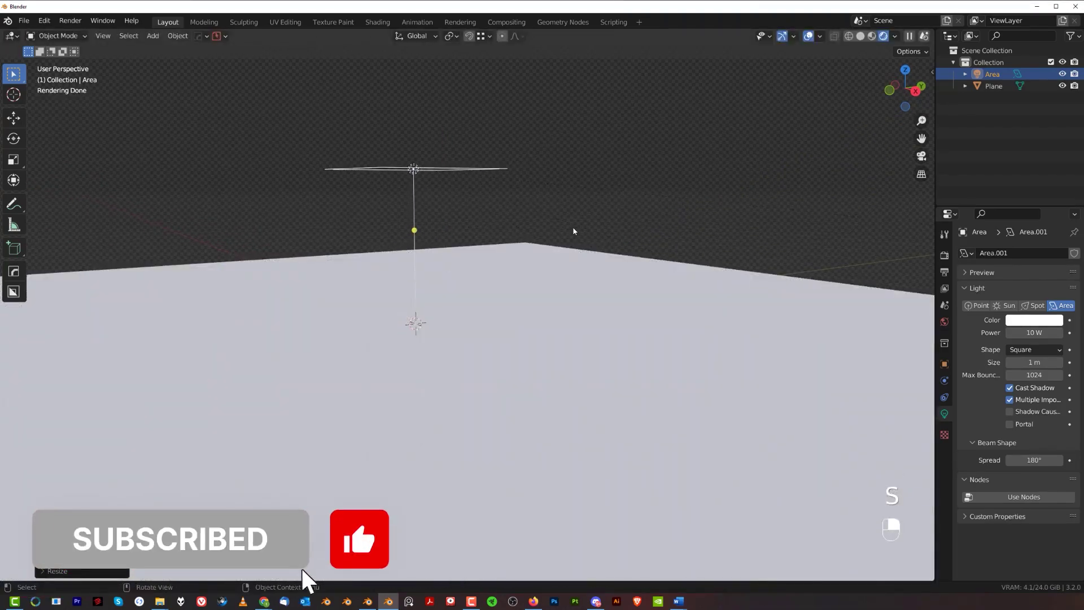
pyautogui.press('r')
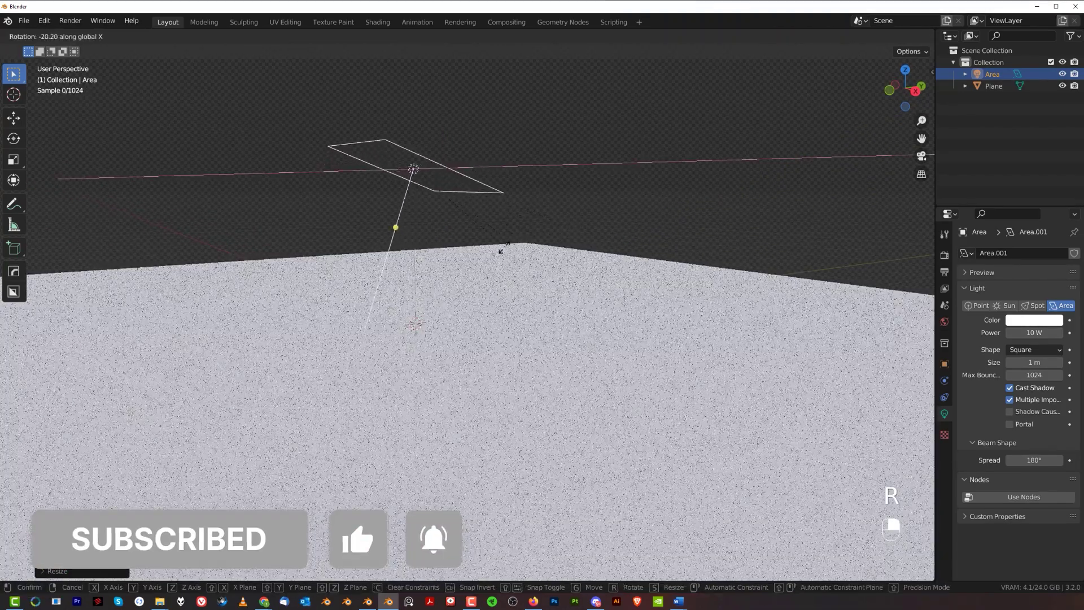
pyautogui.click(441, 282)
# - Lower the tilted area light by about 2.5 m along Z, closer to the plane
pyautogui.press('g')
pyautogui.press('z')
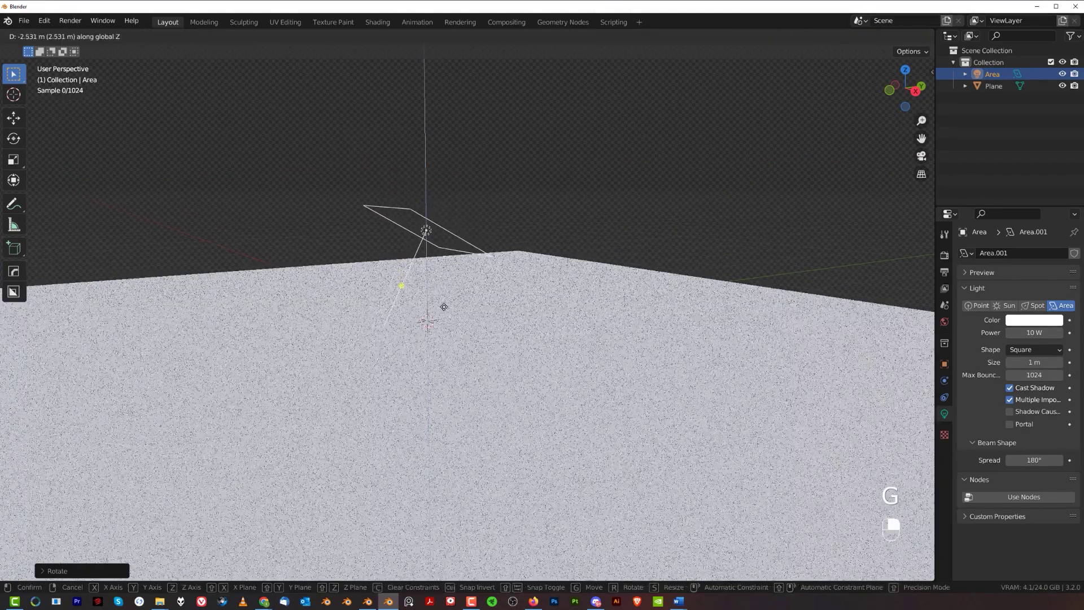
pyautogui.click(390, 289)
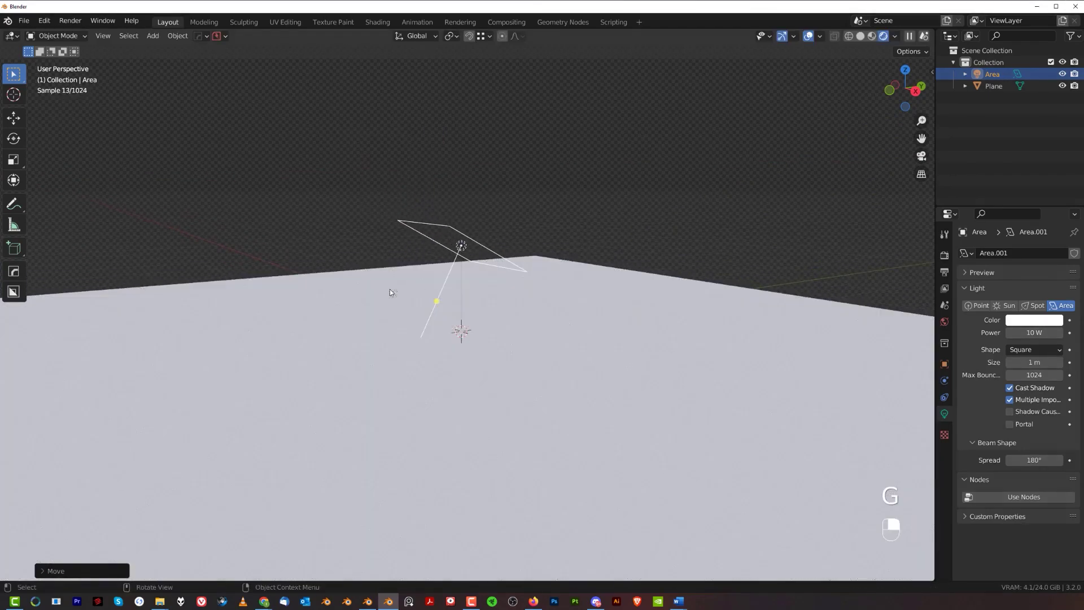
# - Assign a new blank material to the floor plane
pyautogui.click(684, 321)
pyautogui.hotkey('alt', 'm')
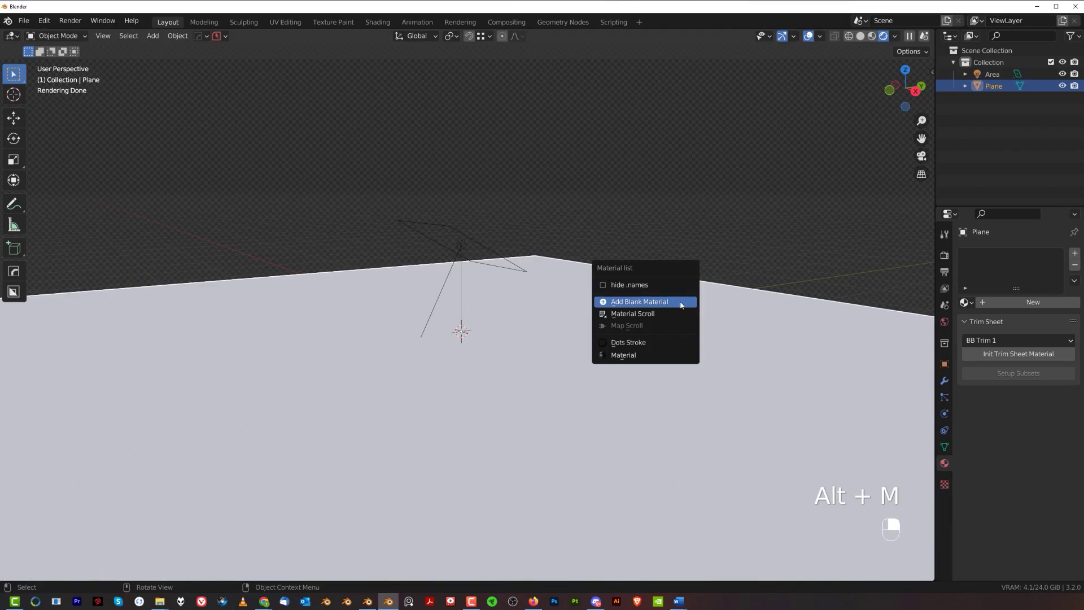
pyautogui.click(680, 305)
pyautogui.scroll(-3, 587, 310)
pyautogui.moveTo(543, 312); pyautogui.dragTo(587, 312, button='middle')
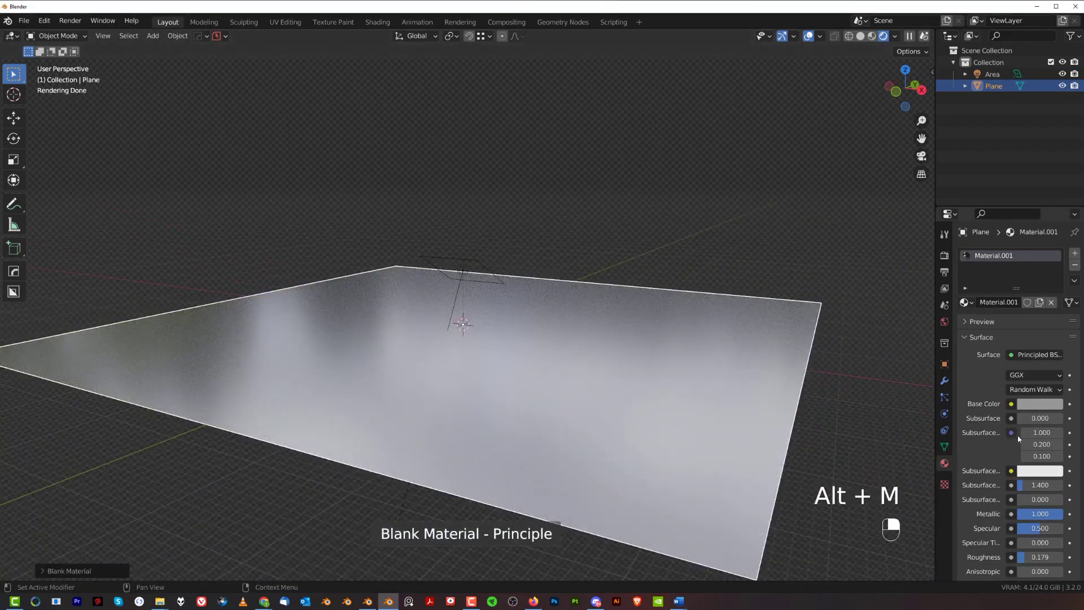
# - Set the plane material's roughness to about 0.706 and its metallic value to 0
pyautogui.scroll(-5, 1025, 454)
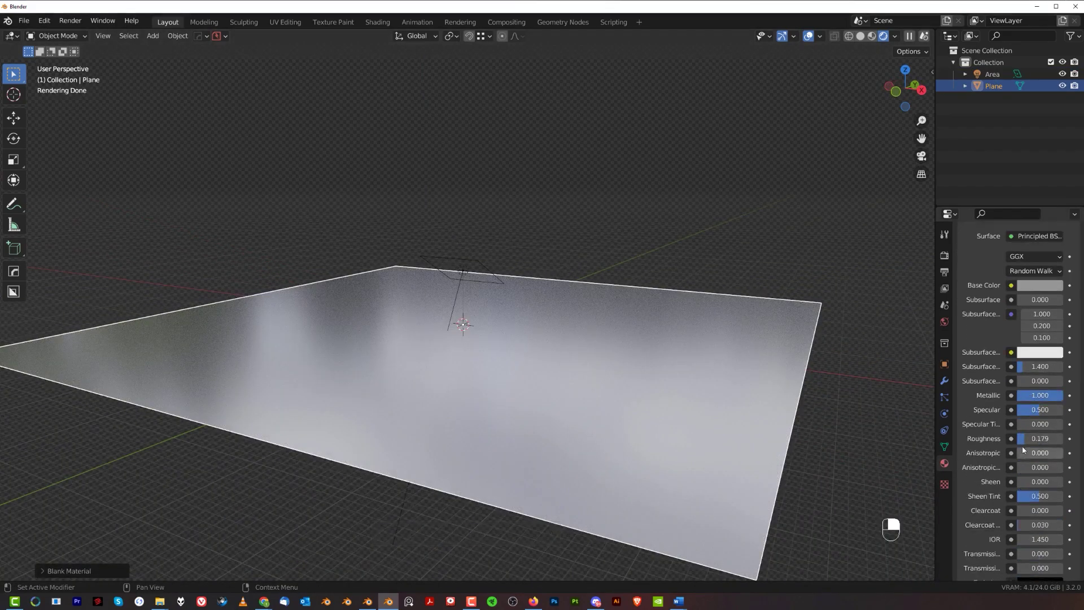
pyautogui.moveTo(1023, 450); pyautogui.dragTo(1044, 442)
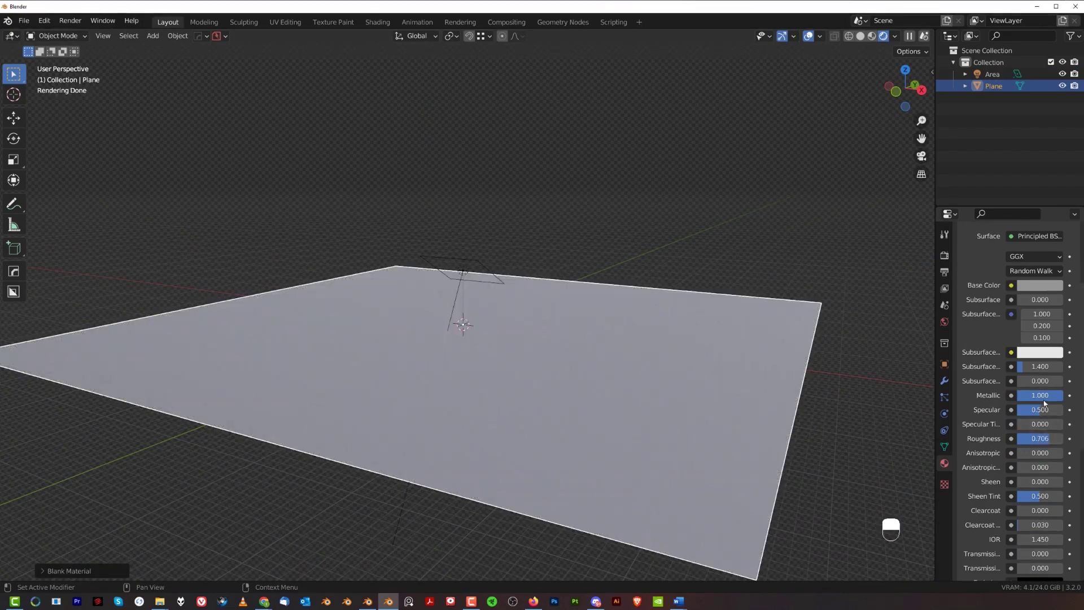
pyautogui.moveTo(1043, 398); pyautogui.dragTo(1017, 397)
pyautogui.moveTo(781, 345); pyautogui.dragTo(740, 364, button='middle')
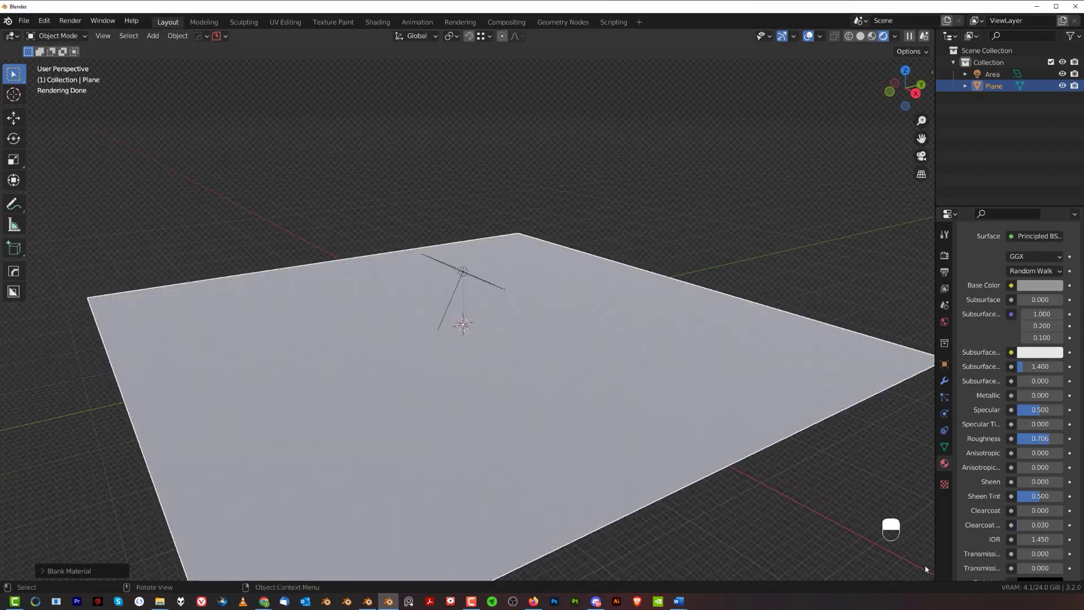
# - Split off the lower part of the viewport as a Shader Editor showing the World nodes
pyautogui.moveTo(930, 575); pyautogui.dragTo(928, 350)
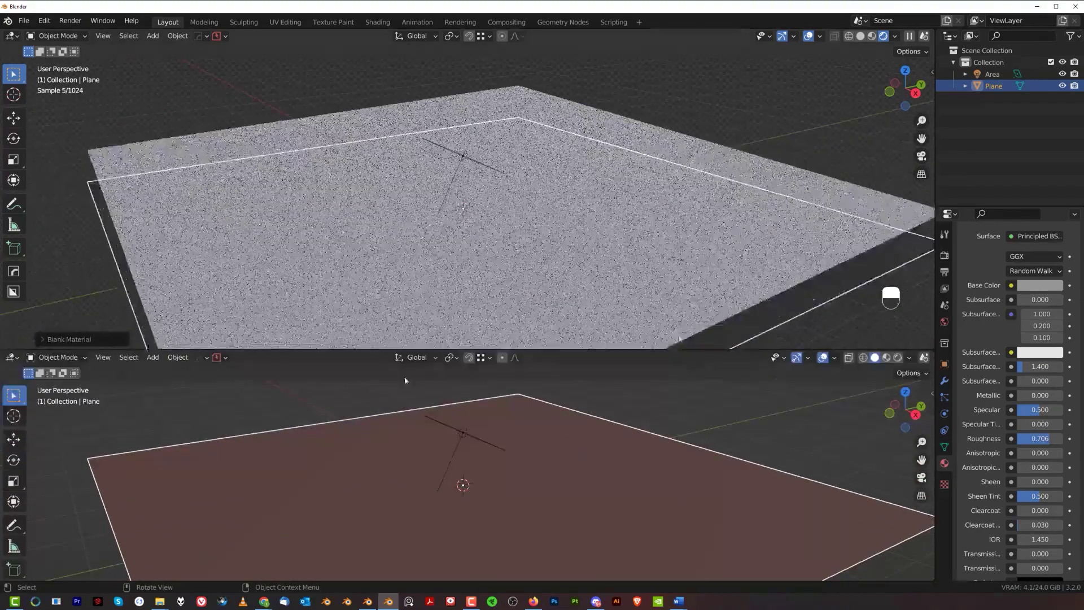
pyautogui.click(12, 357)
pyautogui.click(41, 465)
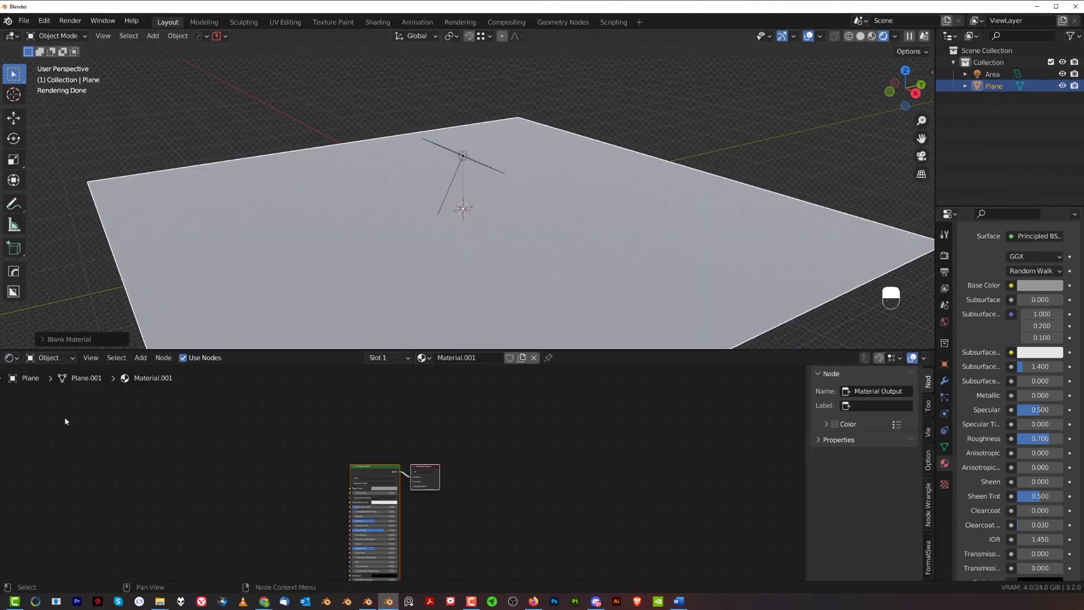
pyautogui.click(60, 384)
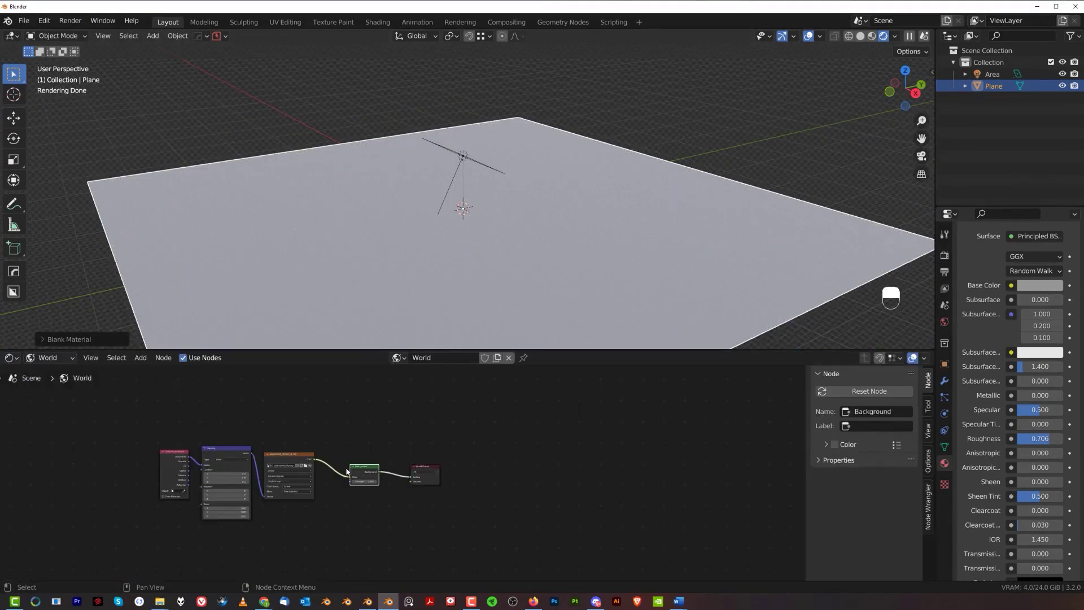
# - Set the world Background node's strength to 0.05
pyautogui.scroll(4, 307, 431)
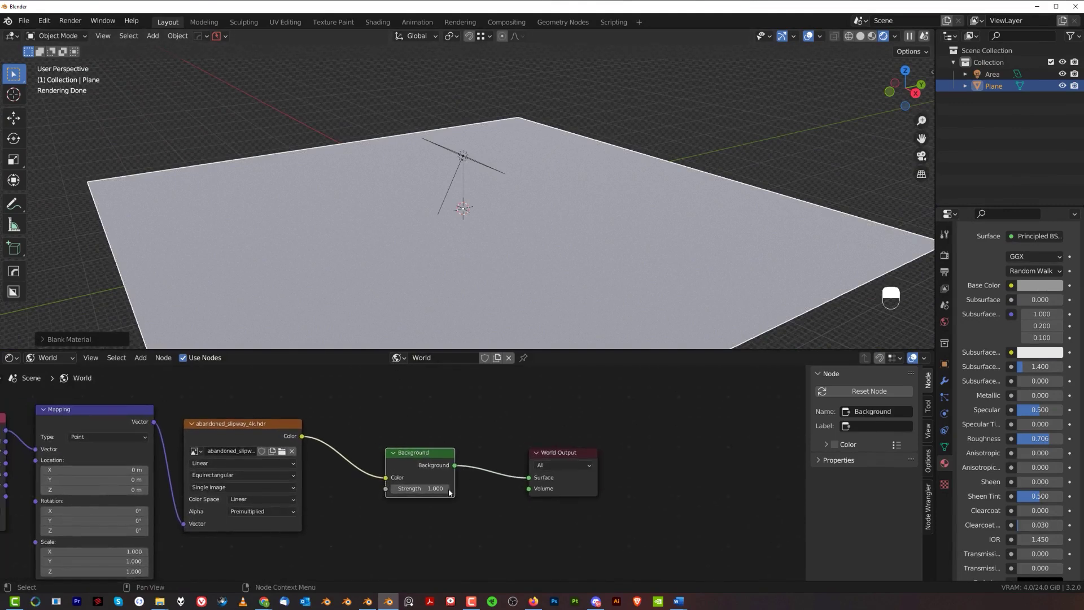
pyautogui.write('0.05')
pyautogui.press('Return')
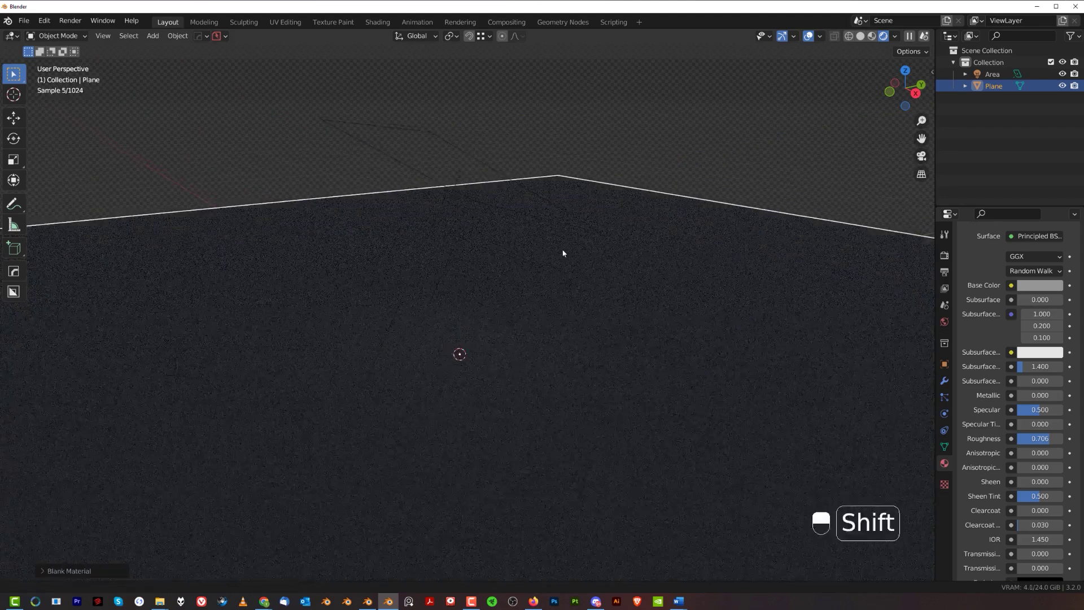
# - Set the area light's power to 1000 W
pyautogui.click(548, 209)
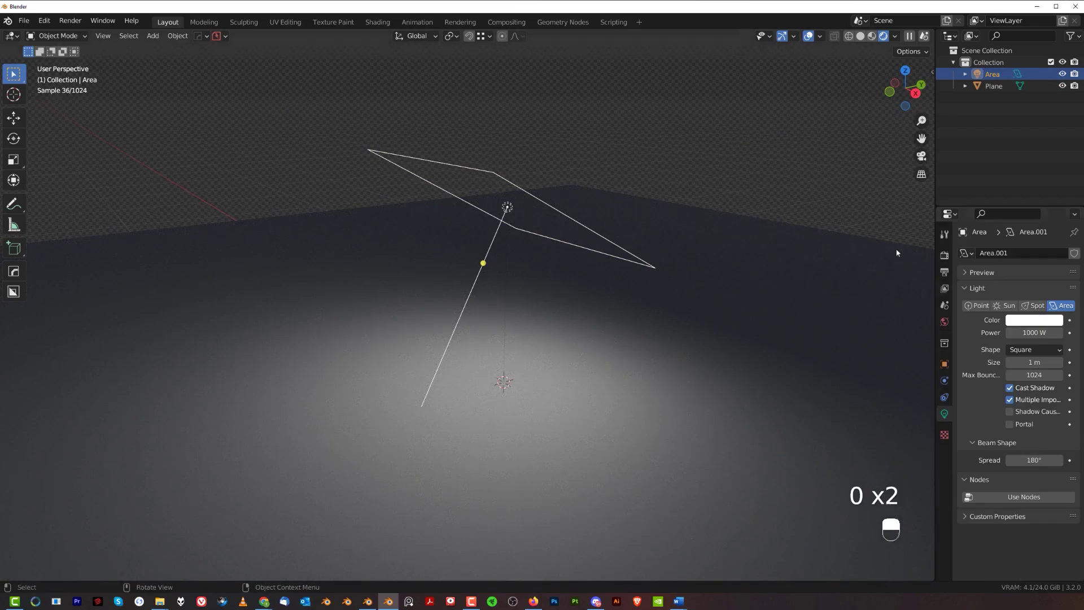
pyautogui.moveTo(482, 263); pyautogui.dragTo(429, 294)
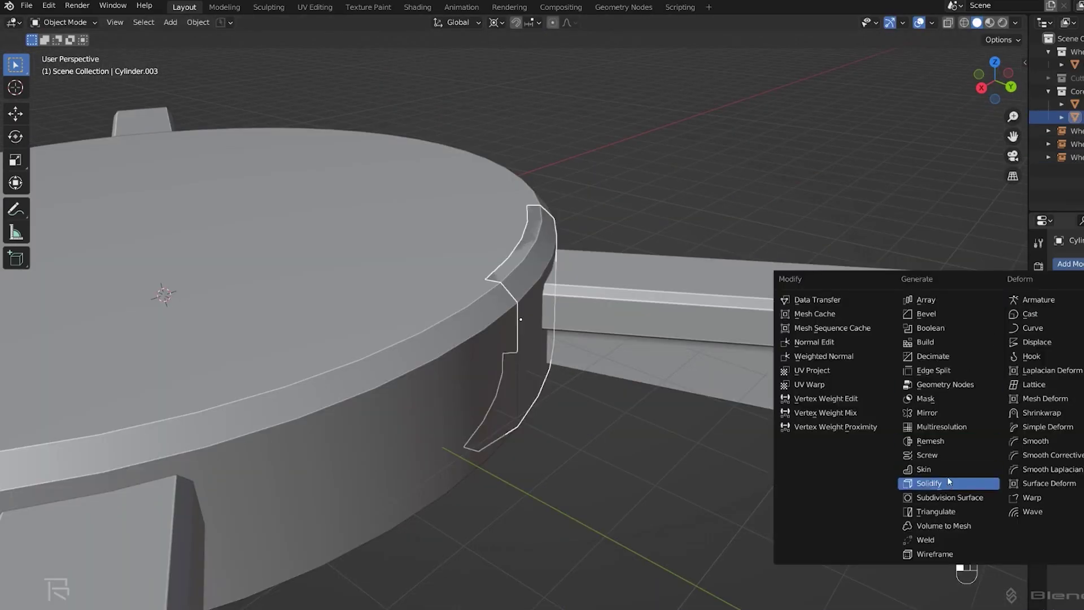
pyautogui.click(835, 413)
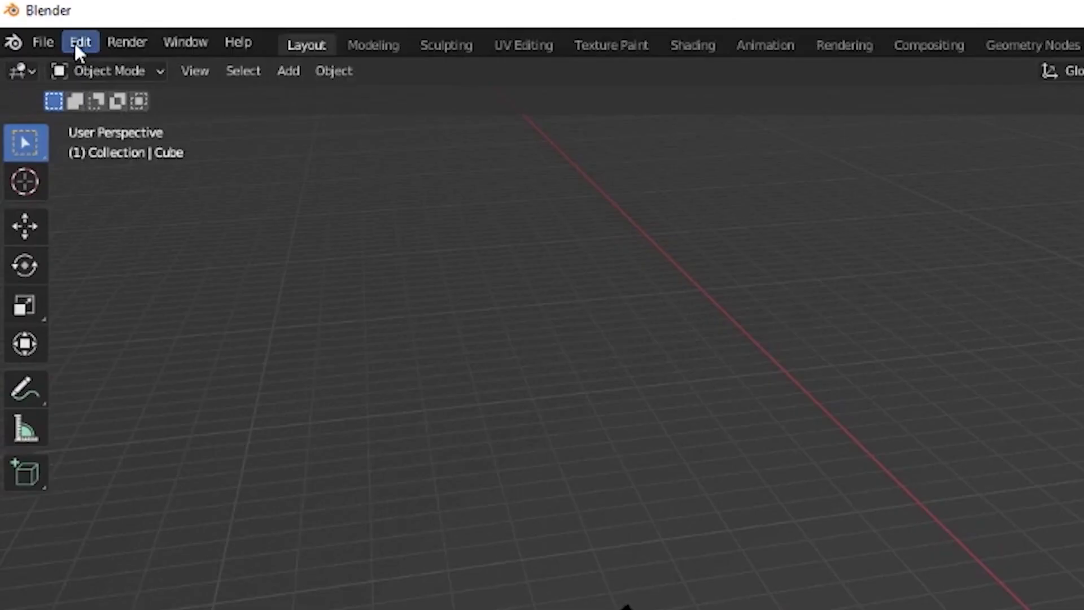
pyautogui.click(75, 42)
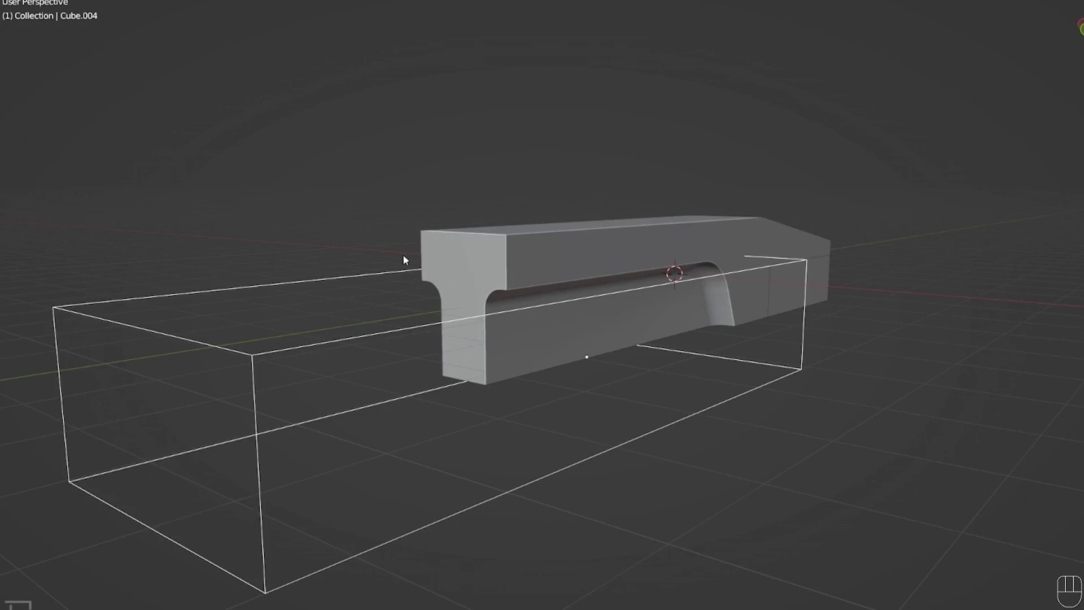
pyautogui.moveTo(404, 259); pyautogui.dragTo(492, 256, button='middle')
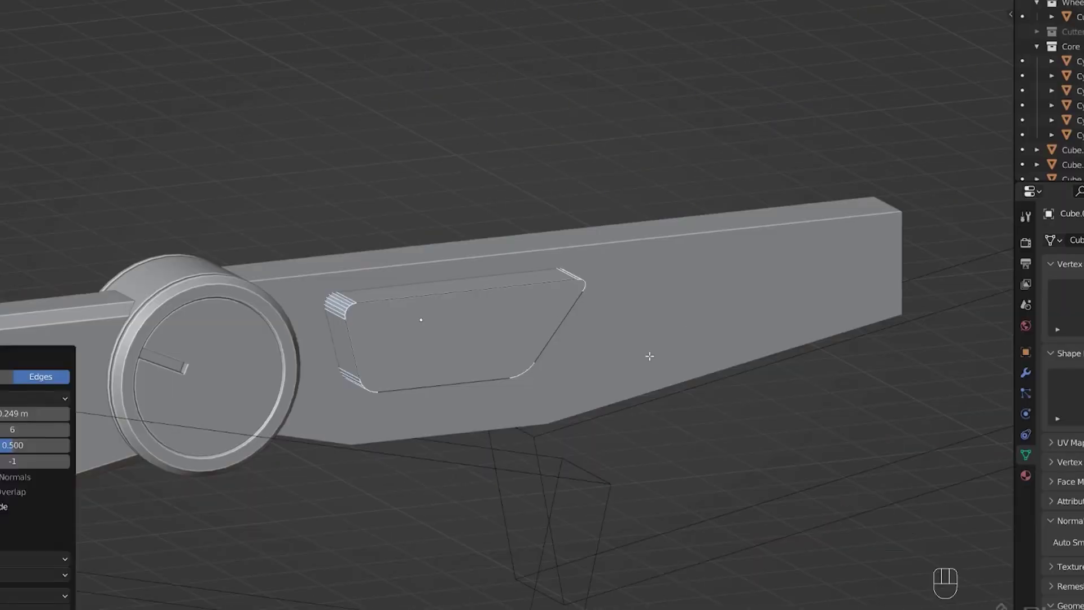
pyautogui.press('Tab')
pyautogui.press('ctrl+KP_Subtract')
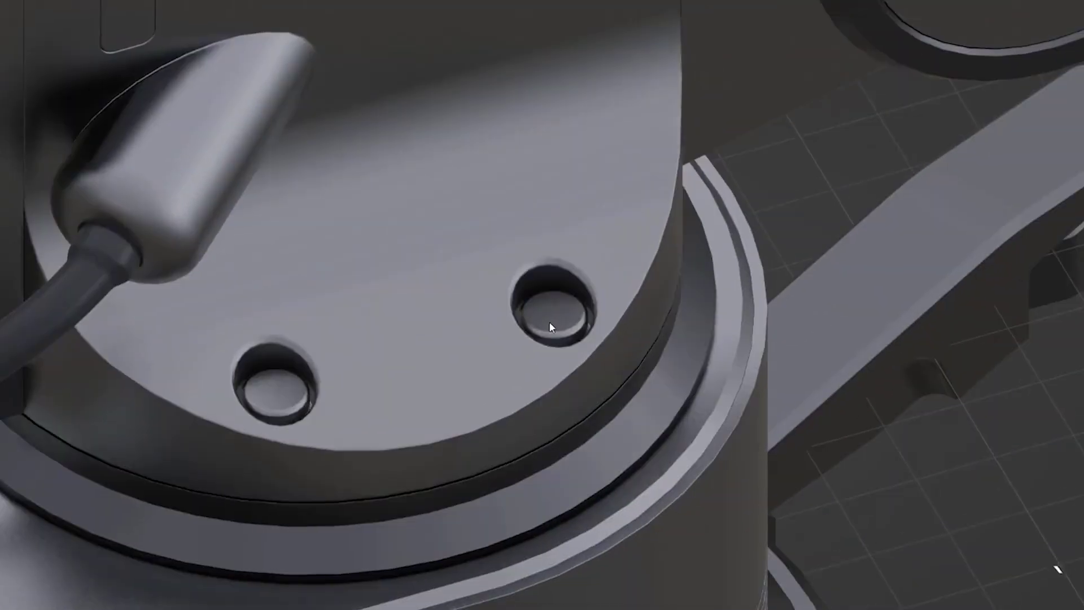
pyautogui.press('Tab')
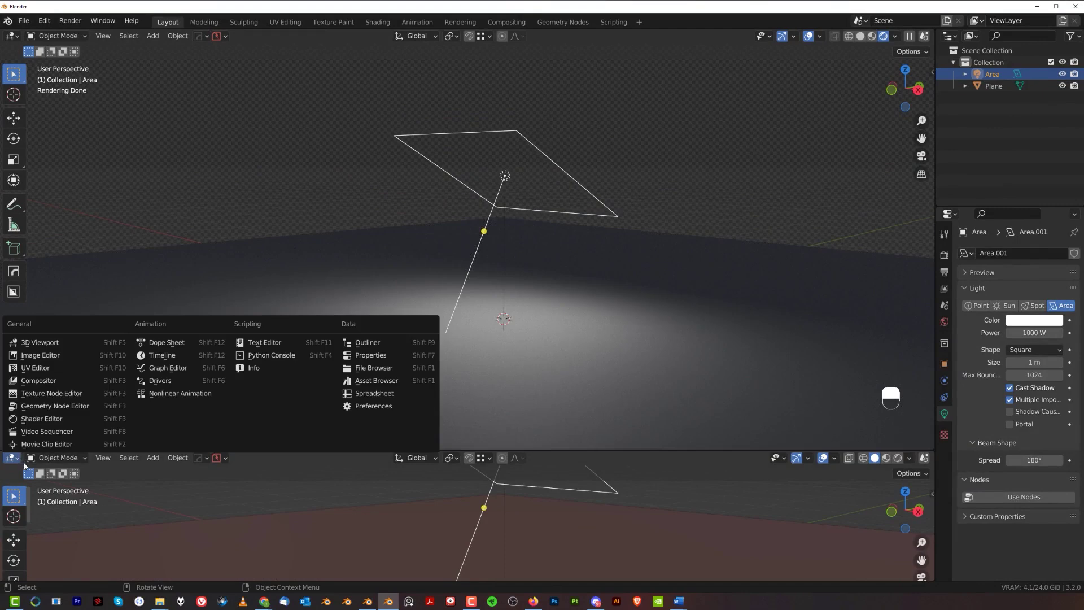
# - Show the area light in a Shader Editor below the viewport, enable Use Nodes for it, and enlarge the editor
pyautogui.click(33, 407)
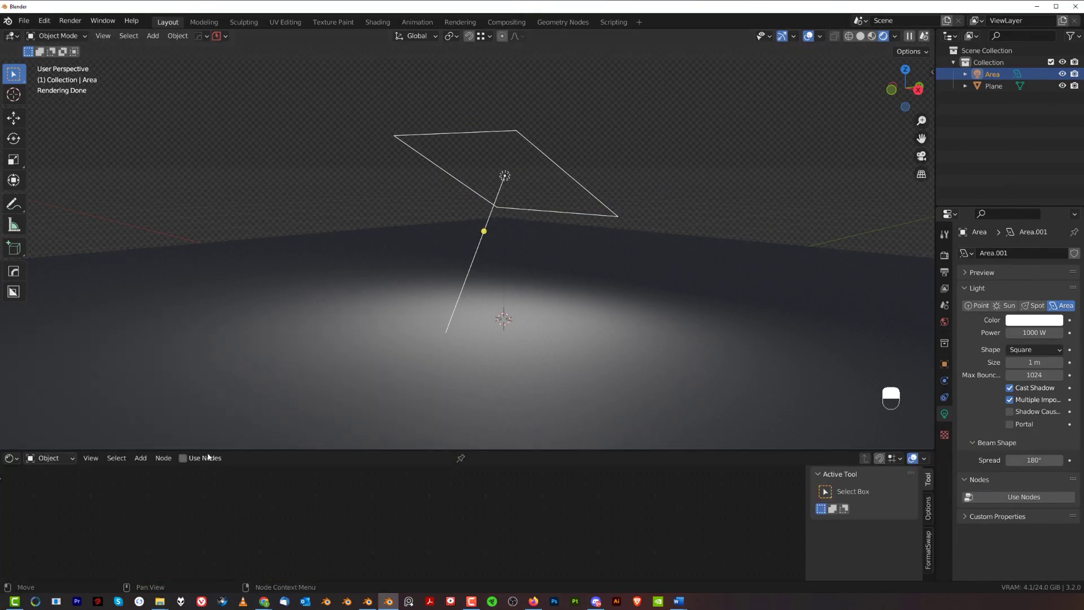
pyautogui.click(183, 459)
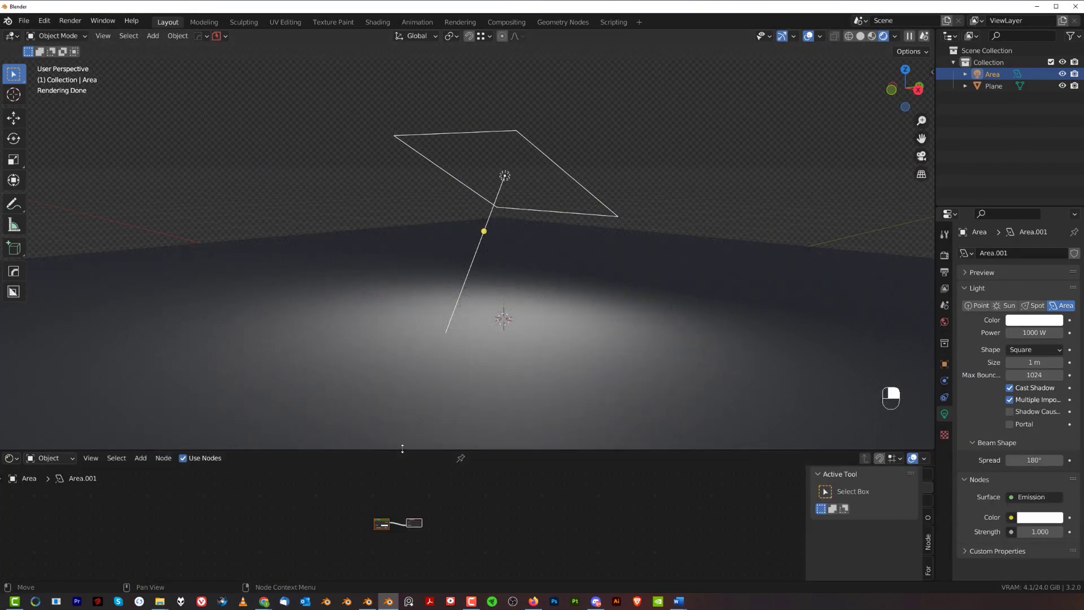
pyautogui.moveTo(401, 449); pyautogui.dragTo(399, 350)
pyautogui.scroll(5, 411, 455)
pyautogui.moveTo(373, 437); pyautogui.dragTo(484, 447, button='middle')
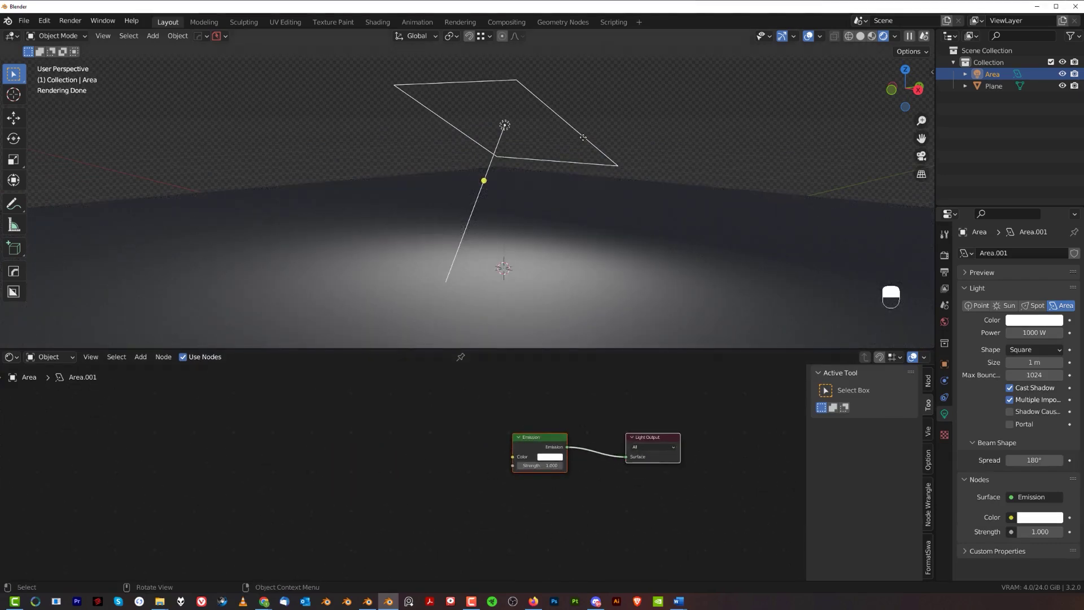
# - Add an Image Texture node before the Emission node in the area light's shader
pyautogui.hotkey('shift', 'a')
pyautogui.click(381, 434)
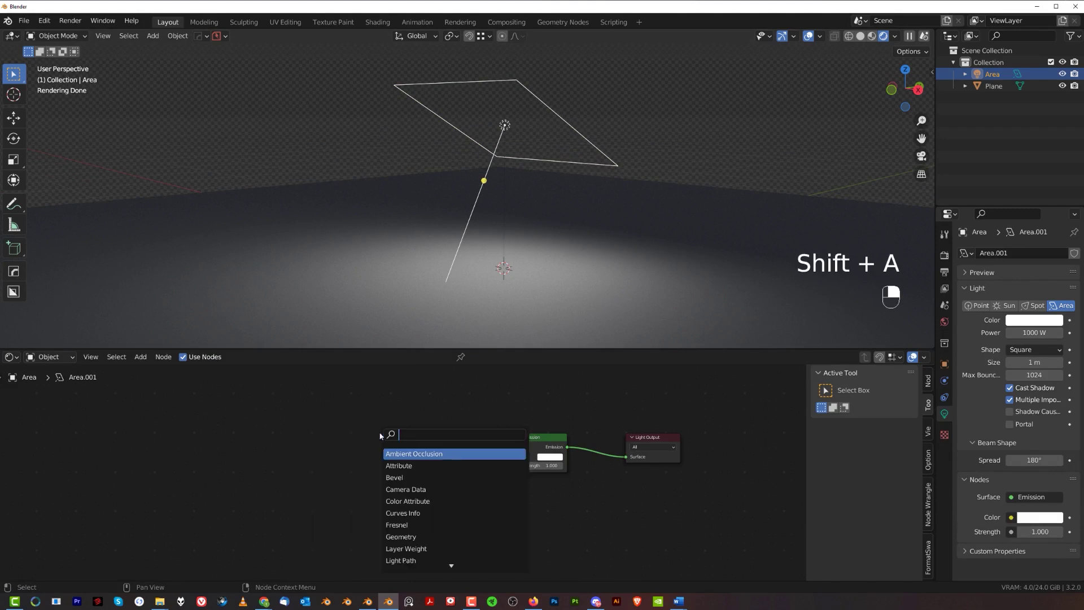
pyautogui.click(428, 452)
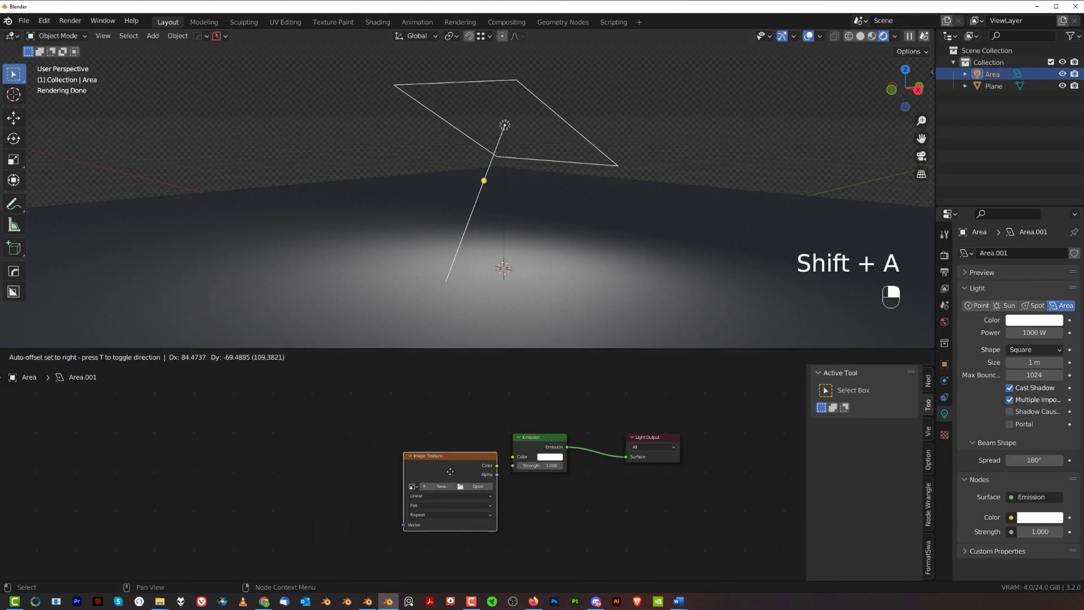
pyautogui.click(427, 453)
# - Add a Geometry node before the Image Texture node in the area light's shader
pyautogui.click(314, 454)
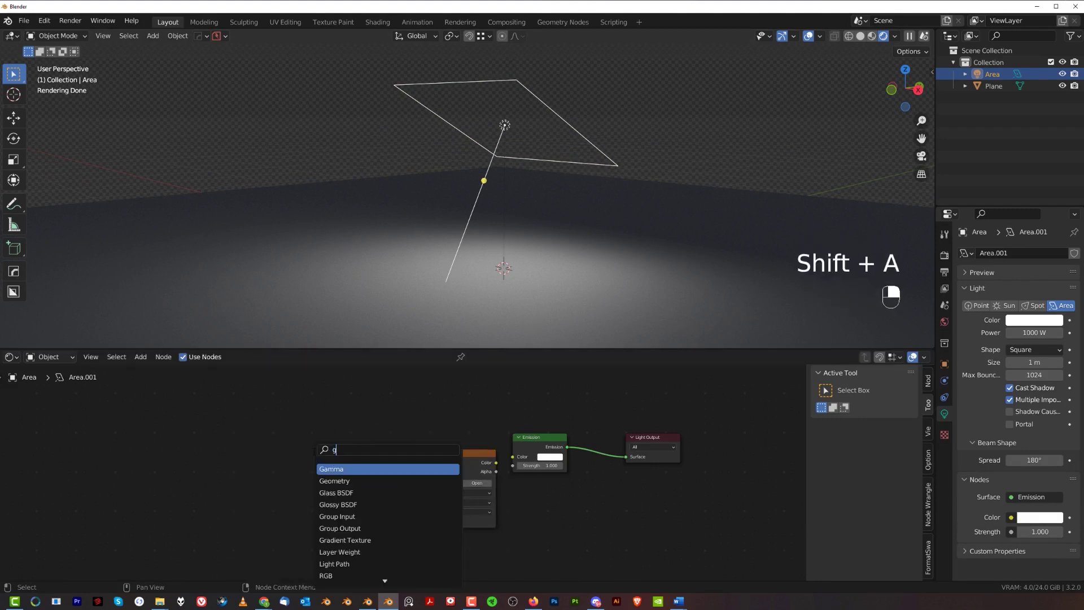
pyautogui.click(343, 470)
pyautogui.click(339, 477)
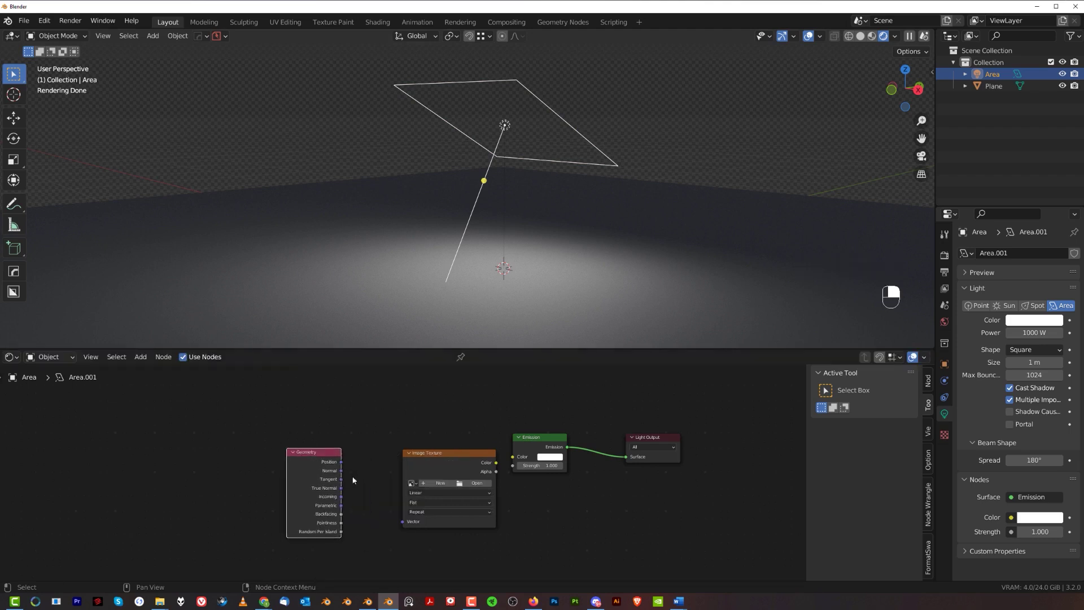
pyautogui.scroll(3, 254, 446)
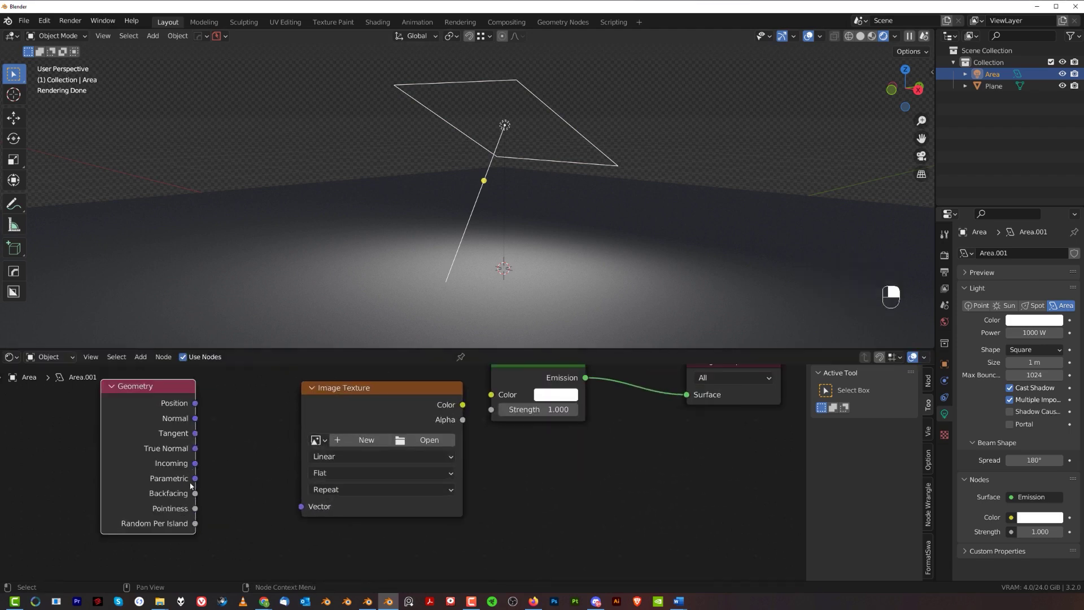
# - Link the Geometry node's Parametric output to the Image Texture's Vector input, and the texture's Color output to the Emission node's Color input
pyautogui.moveTo(293, 511); pyautogui.dragTo(298, 506)
pyautogui.moveTo(452, 418); pyautogui.dragTo(346, 443, button='middle')
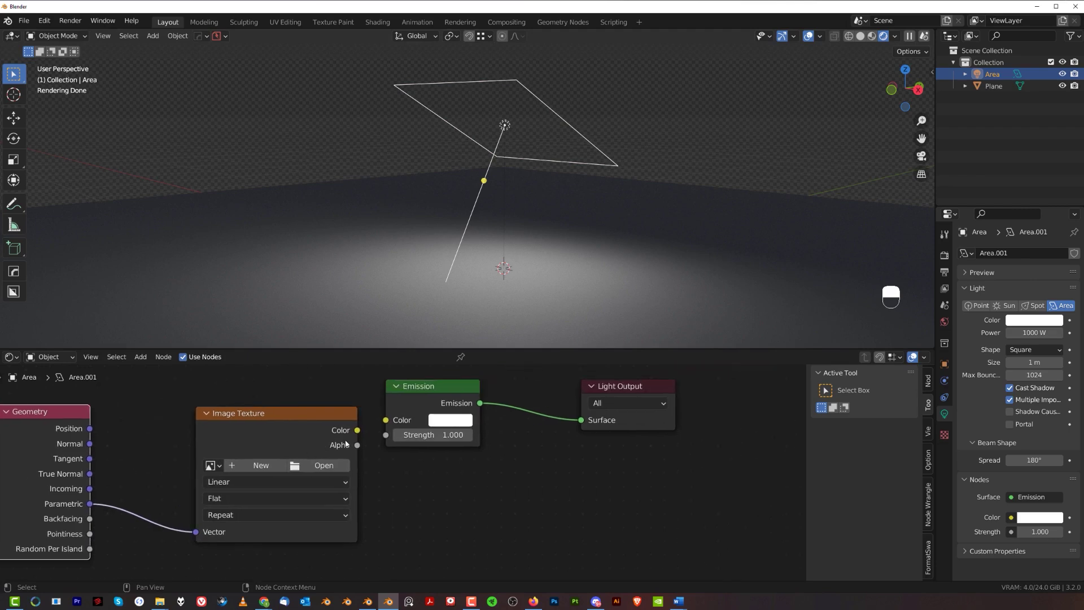
pyautogui.moveTo(390, 423); pyautogui.dragTo(387, 420)
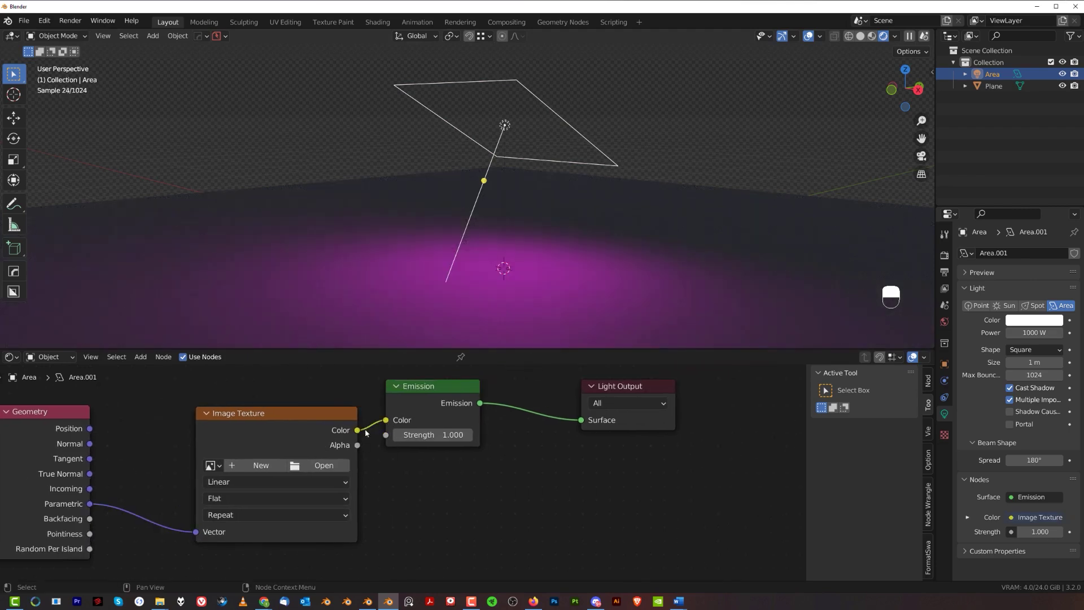
# - Try to feed the Emission node's Color input from the Image Texture's Alpha output in place of its Color output
pyautogui.keyDown('ctrl'); pyautogui.moveTo(370, 440); pyautogui.dragTo(371, 442, button='right'); pyautogui.keyUp('ctrl')
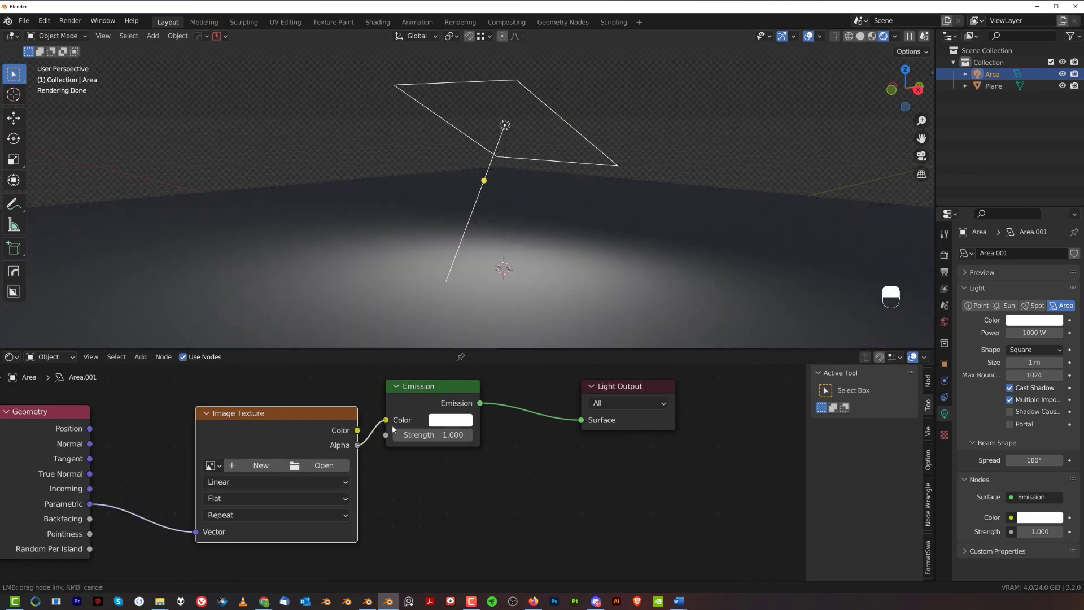
pyautogui.moveTo(393, 430); pyautogui.dragTo(385, 420)
pyautogui.rightClick(371, 422)
pyautogui.hotkey('ctrl', 'z')
pyautogui.scroll(-1, 408, 473)
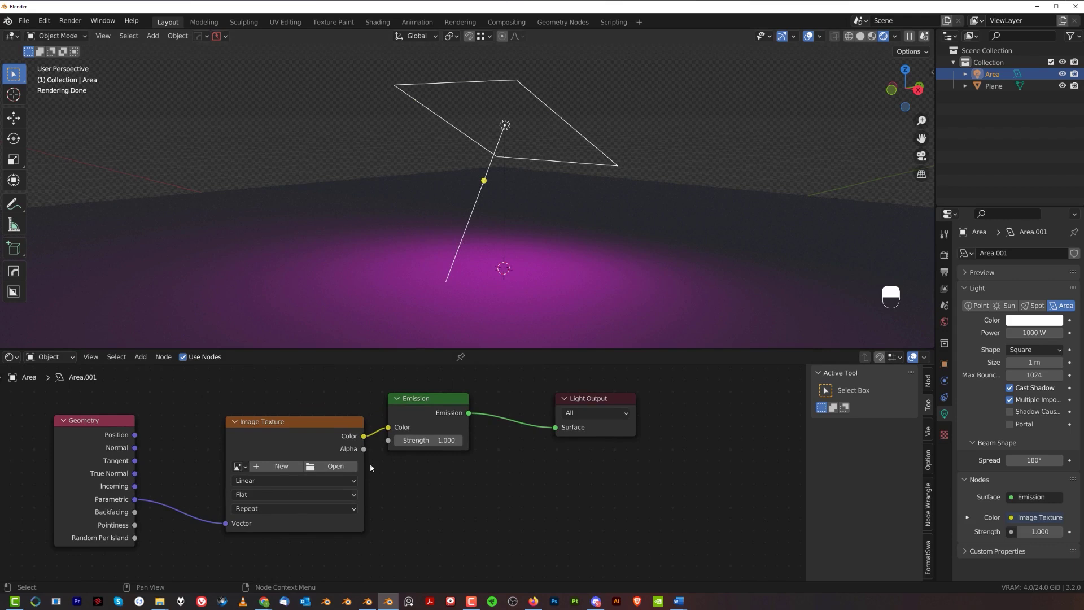
# - Load the image 4k bb.png from the Desktop folder into the Image Texture node
pyautogui.moveTo(417, 422)
pyautogui.keyDown('shift'); pyautogui.mouseDown(button='middle')
pyautogui.moveTo(454, 400)
pyautogui.moveTo(413, 416)
pyautogui.mouseUp(button='middle'); pyautogui.keyUp('shift')
pyautogui.scroll(2, 454, 399)
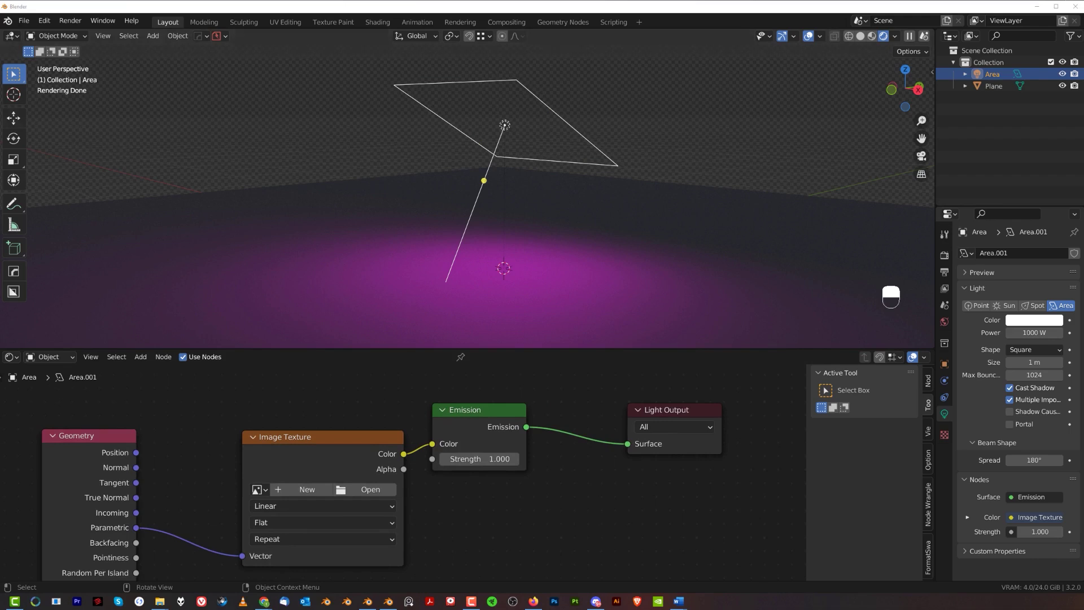
pyautogui.moveTo(632, 75); pyautogui.dragTo(602, 69)
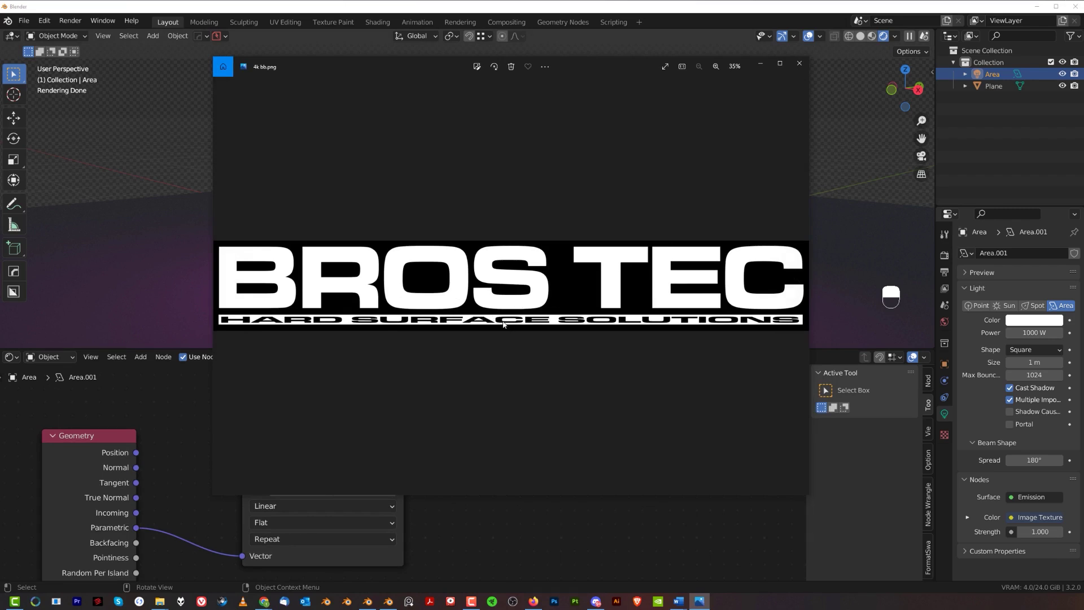
pyautogui.click(760, 63)
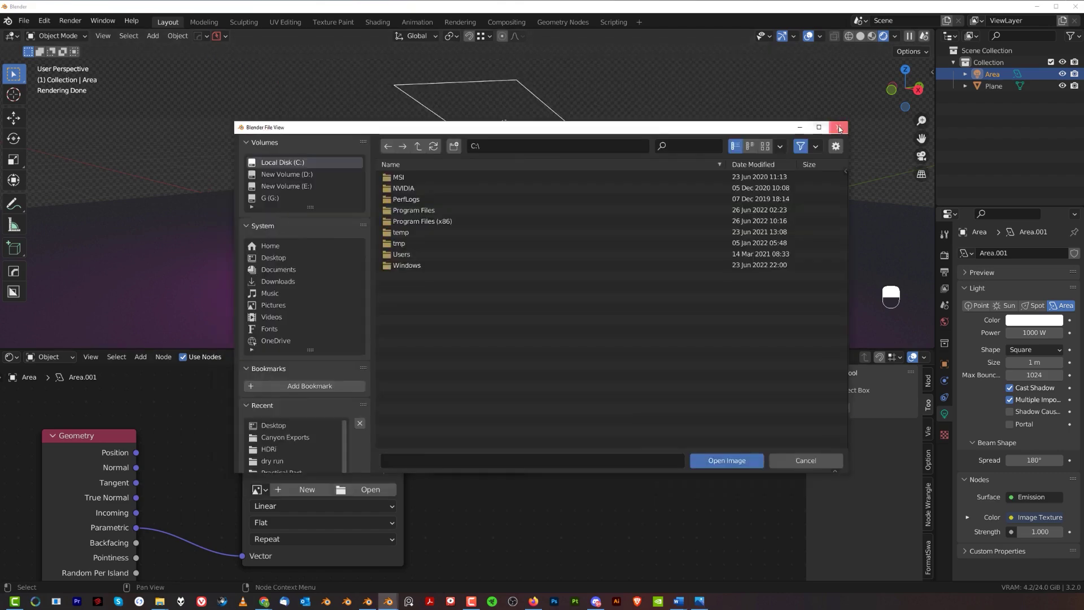
pyautogui.press('Escape')
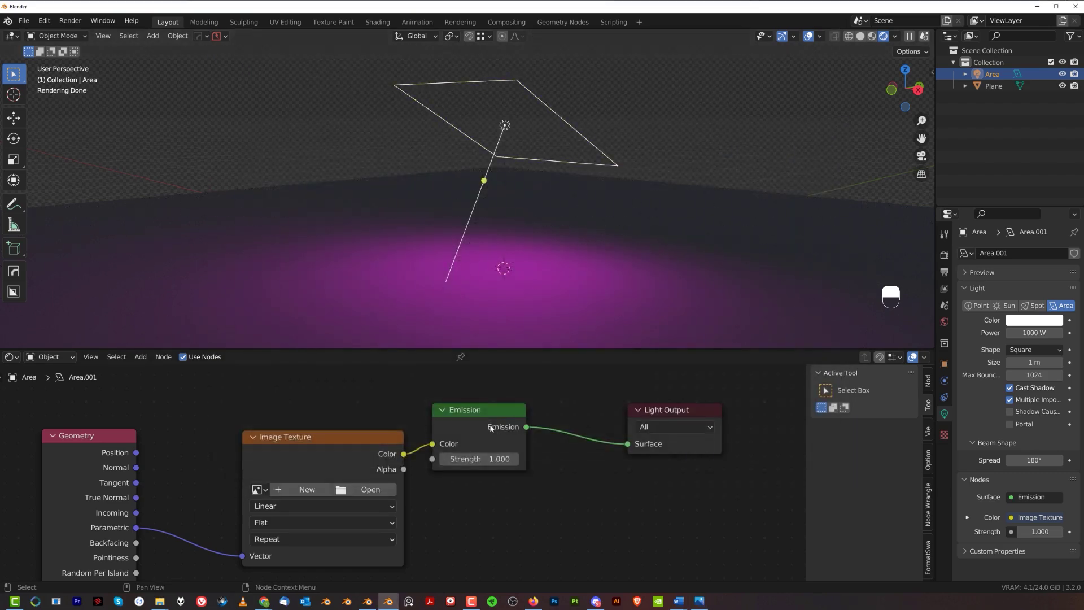
pyautogui.click(342, 492)
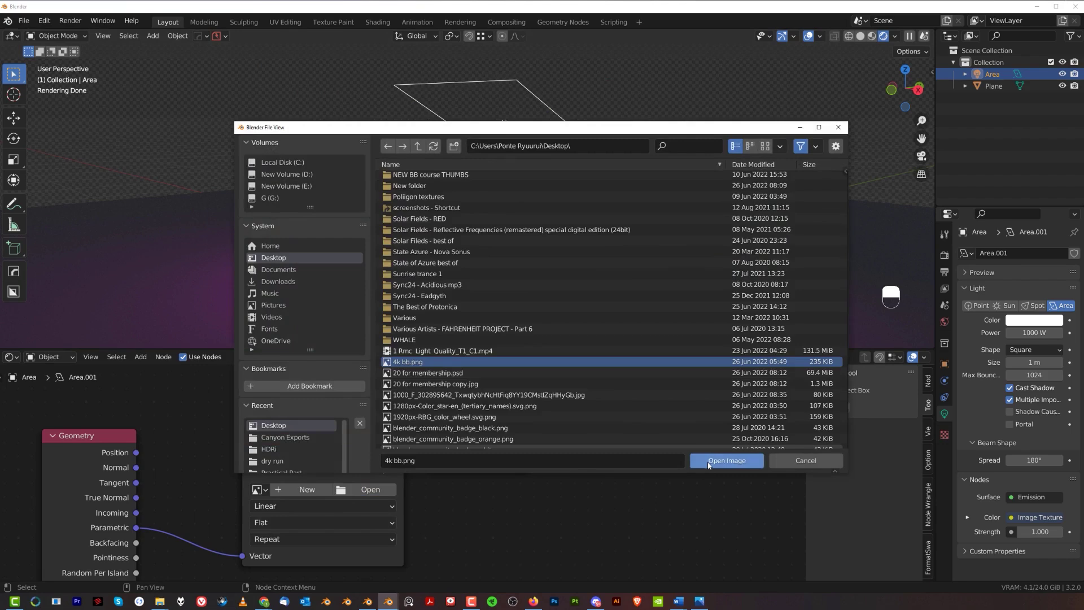
pyautogui.click(709, 462)
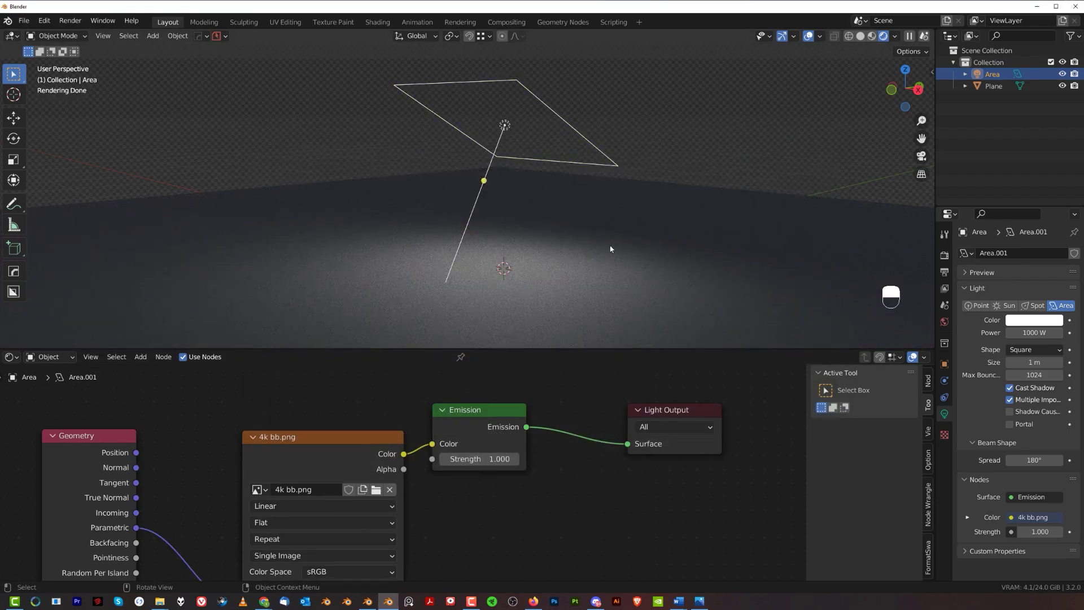
# - Set the area light's beam spread to 1° so the image projects sharply onto the floor plane
pyautogui.scroll(-3, 598, 225)
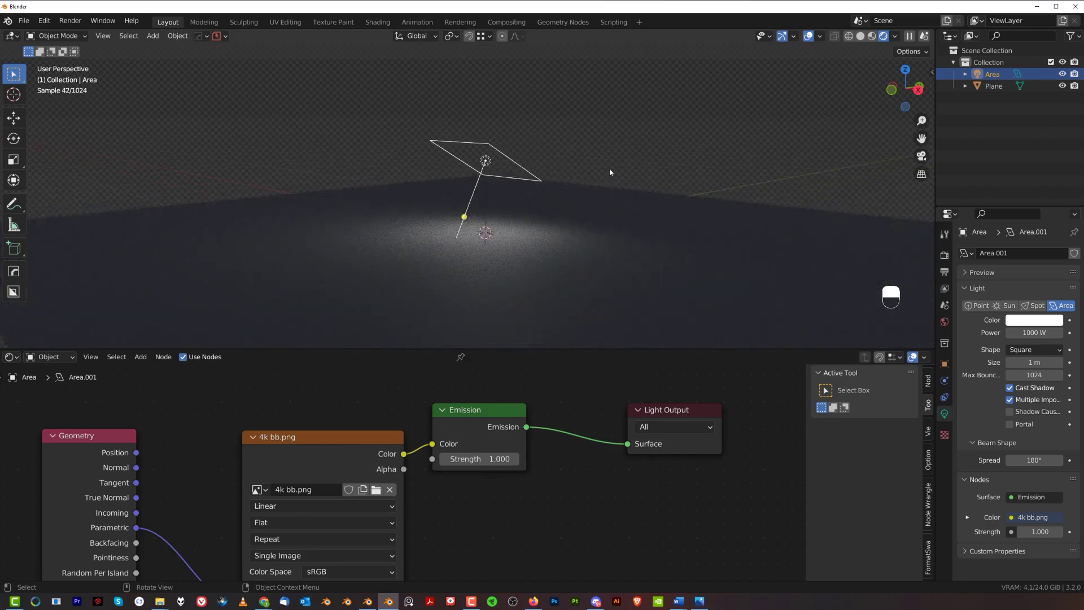
pyautogui.scroll(2, 610, 173)
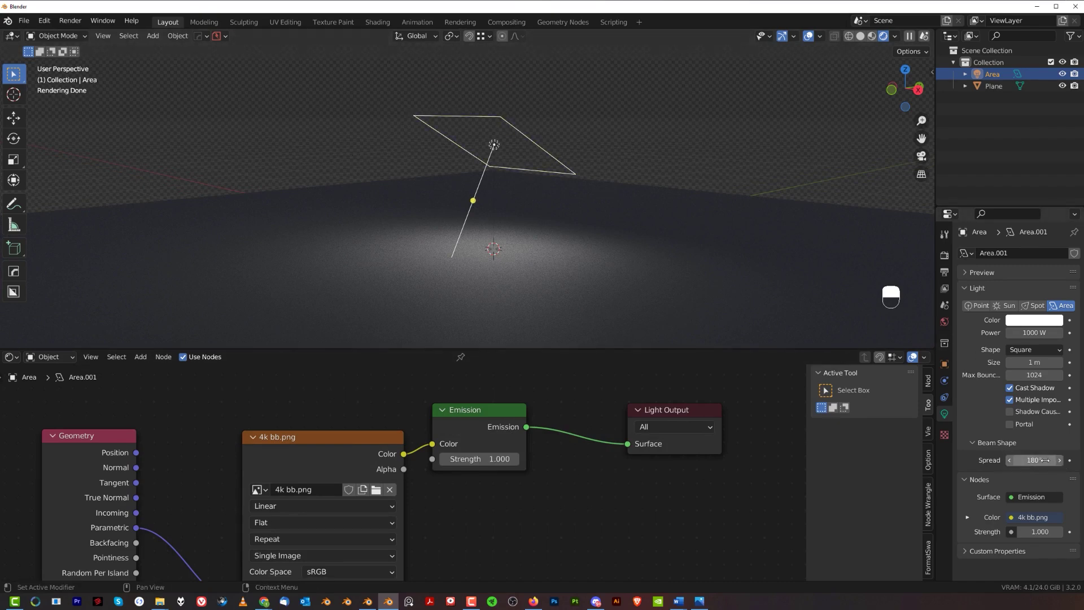
pyautogui.moveTo(1033, 460); pyautogui.dragTo(1007, 460)
pyautogui.moveTo(808, 339); pyautogui.dragTo(572, 277, button='middle')
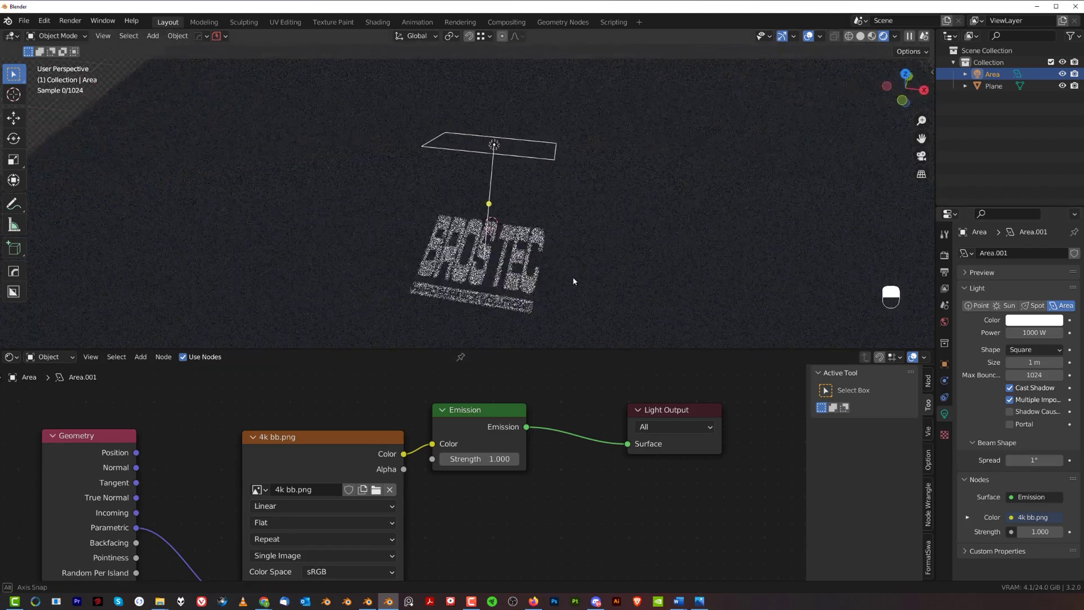
pyautogui.press('s')
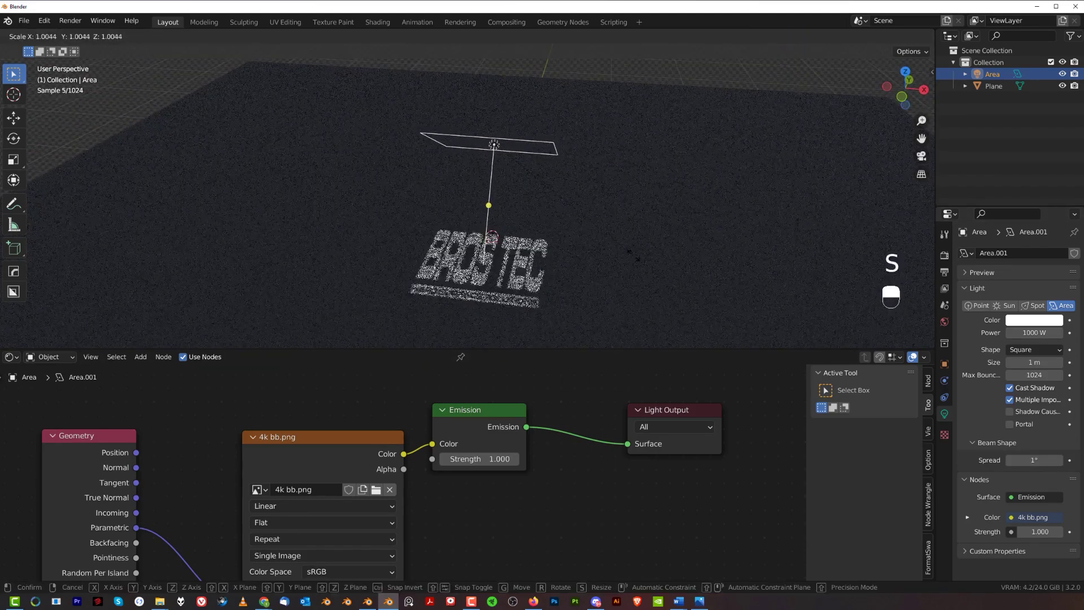
pyautogui.press('r')
pyautogui.press('z')
pyautogui.press('z')
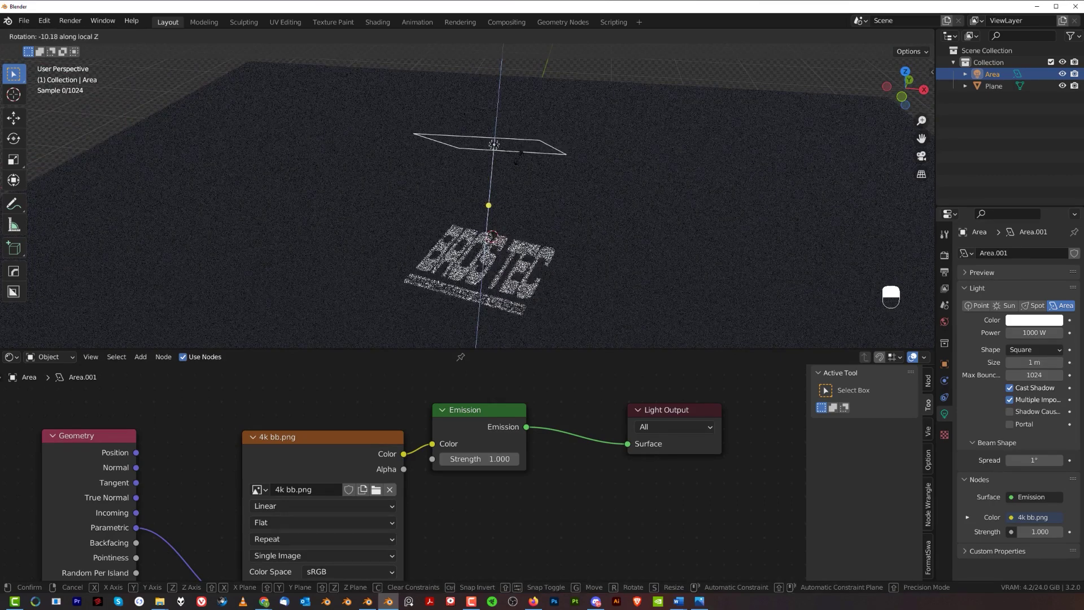
pyautogui.press('ctrl')
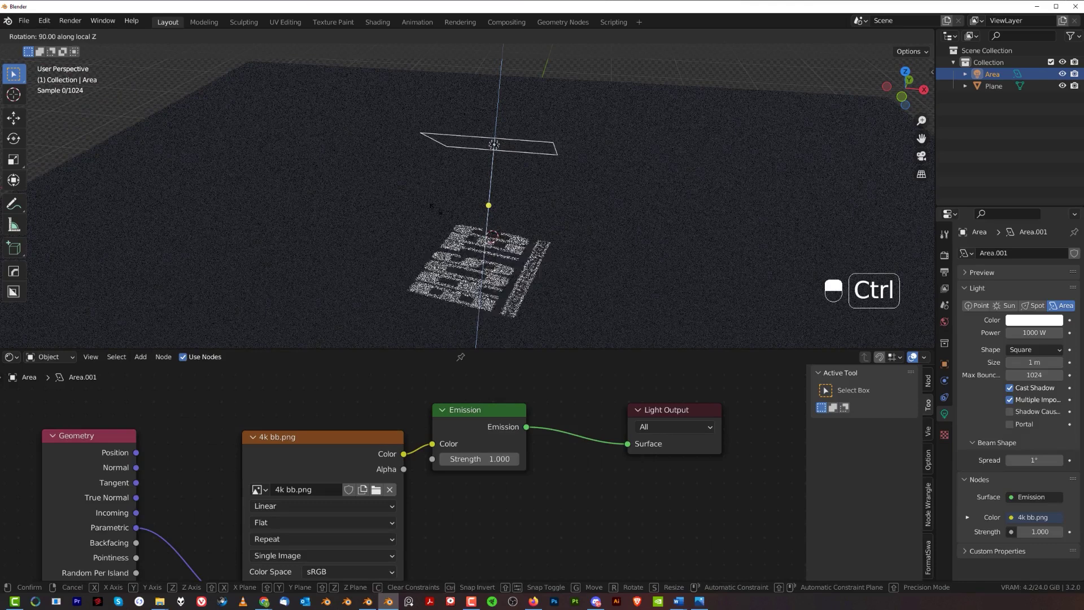
pyautogui.click(699, 243)
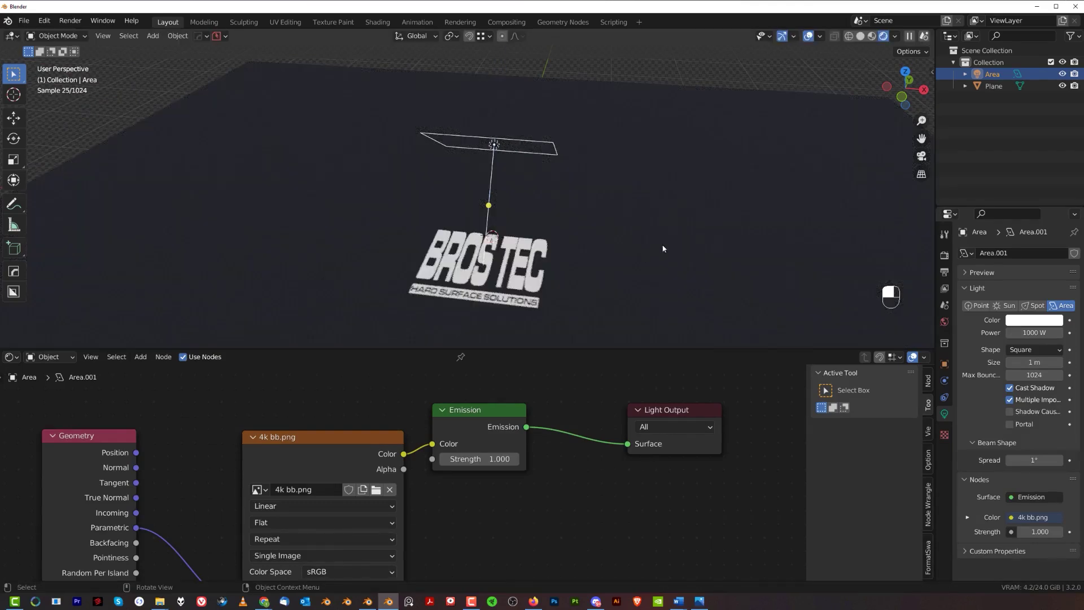
# - Scale the area light up along the global X axis to give the projected logo its wide proportions
pyautogui.press('s')
pyautogui.press('x')
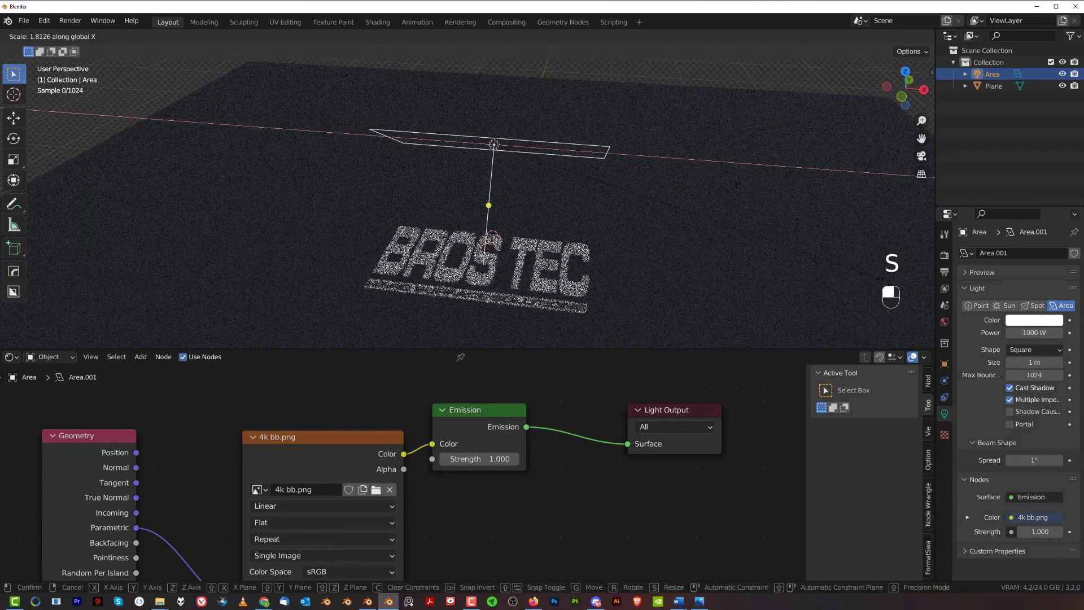
pyautogui.click(717, 233)
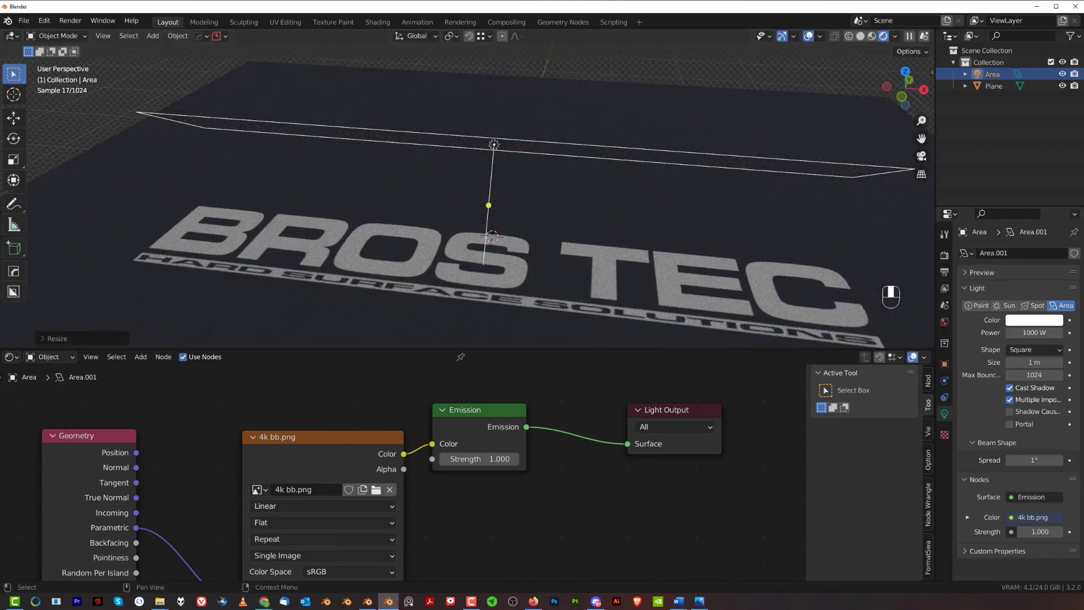
# - Raise the area light along the global Z axis, higher above the floor plane
pyautogui.moveTo(717, 234); pyautogui.dragTo(677, 295, button='middle')
pyautogui.keyDown('shift'); pyautogui.moveTo(539, 253); pyautogui.dragTo(486, 169, button='middle'); pyautogui.keyUp('shift')
pyautogui.moveTo(485, 169); pyautogui.dragTo(446, 179, button='middle')
pyautogui.keyDown('shift'); pyautogui.moveTo(478, 107); pyautogui.dragTo(500, 136, button='middle'); pyautogui.keyUp('shift')
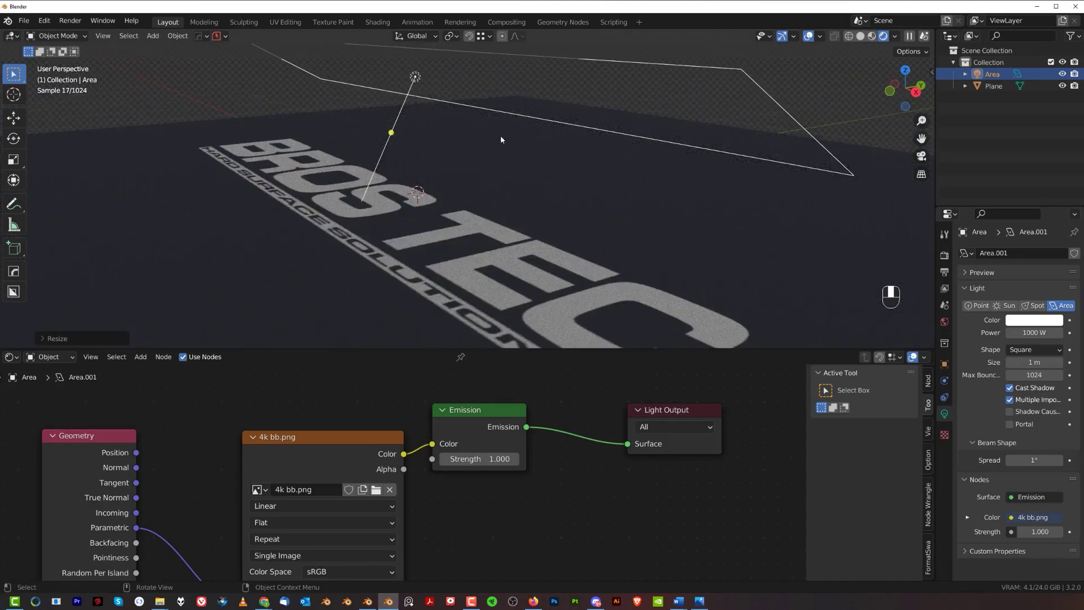
pyautogui.press('g')
pyautogui.press('z')
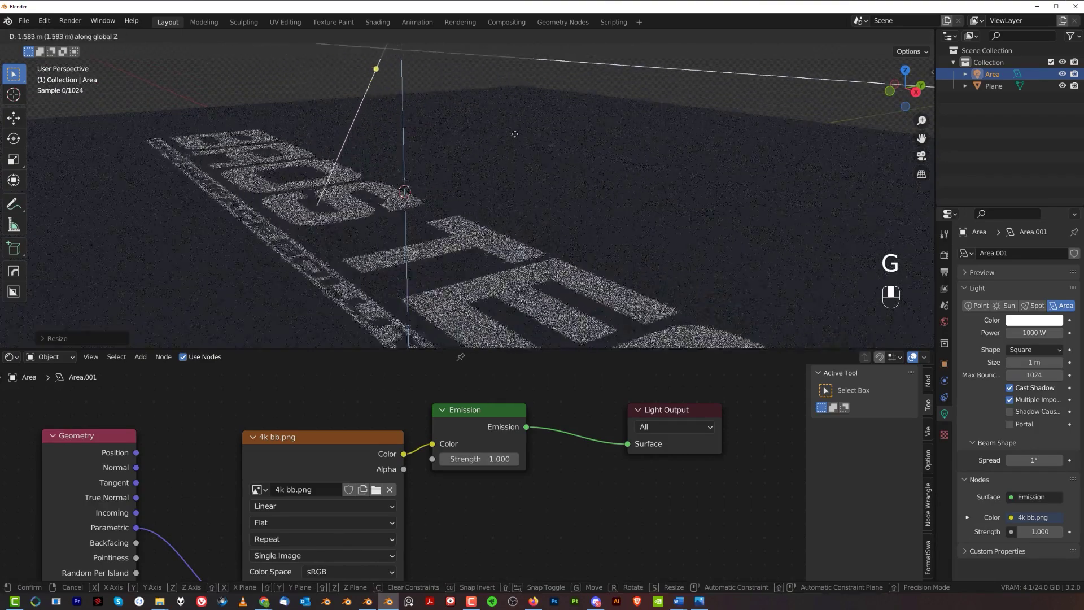
pyautogui.click(514, 197)
# - Examine the projected logo on the floor plane from several angles and compare it with the source image 4k bb.png
pyautogui.scroll(-4, 495, 236)
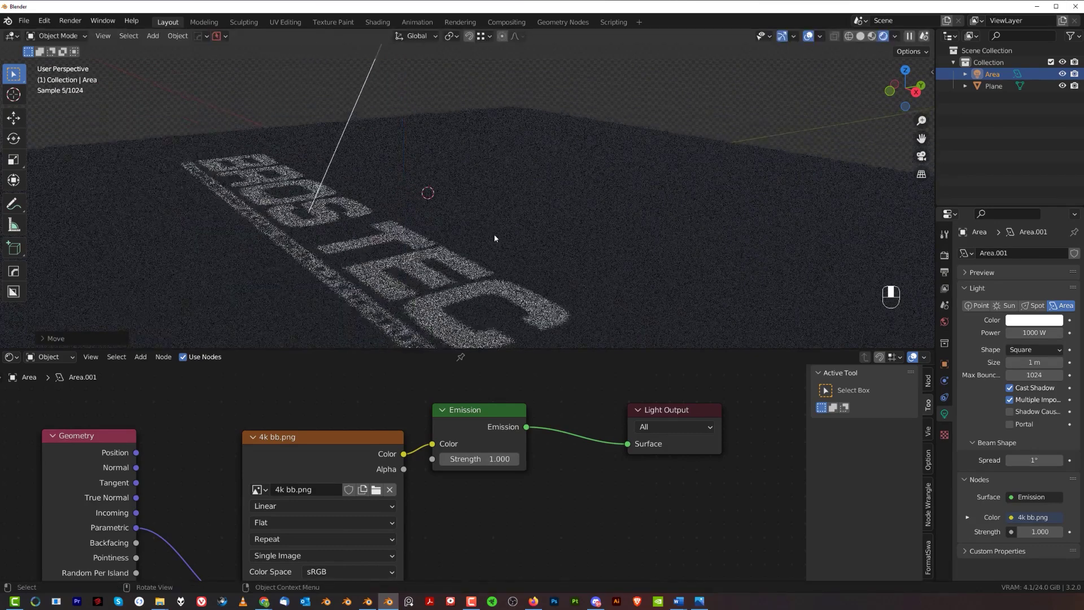
pyautogui.moveTo(404, 278); pyautogui.dragTo(508, 289, button='middle')
pyautogui.keyDown('shift'); pyautogui.moveTo(508, 289); pyautogui.dragTo(512, 250, button='middle'); pyautogui.keyUp('shift')
pyautogui.moveTo(442, 225)
pyautogui.mouseDown(button='middle')
pyautogui.moveTo(530, 236)
pyautogui.moveTo(444, 211)
pyautogui.mouseUp(button='middle')
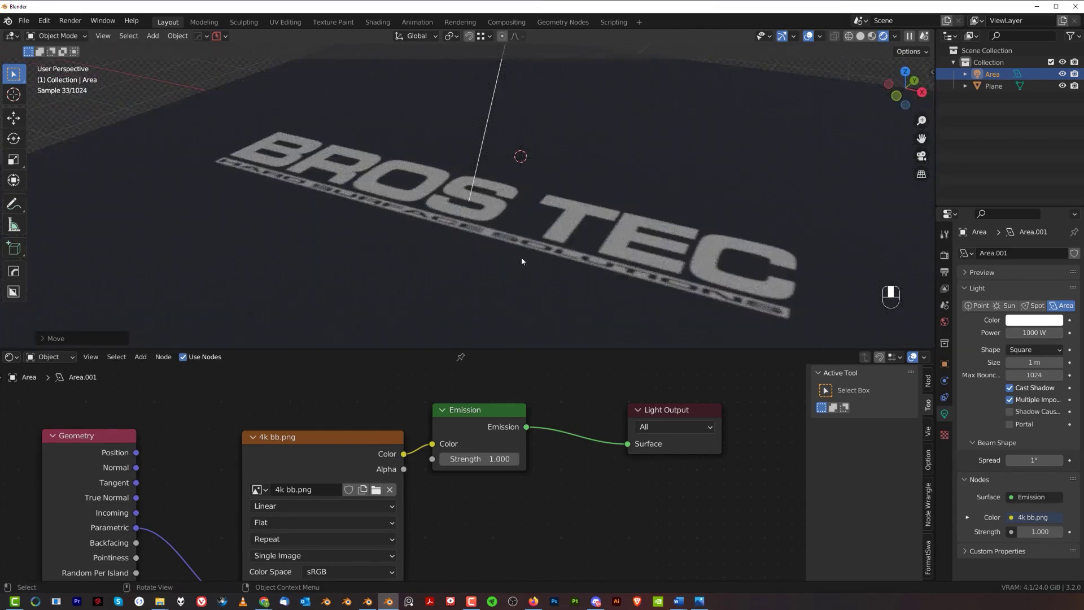
pyautogui.moveTo(537, 259); pyautogui.dragTo(573, 213, button='middle')
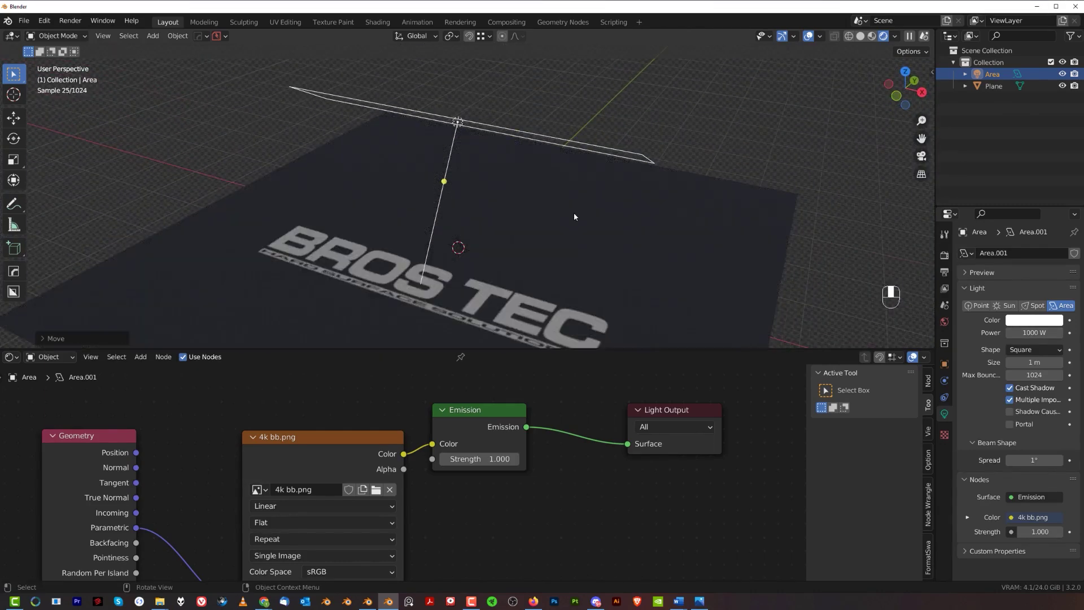
pyautogui.keyDown('shift'); pyautogui.moveTo(468, 153); pyautogui.dragTo(542, 152, button='middle'); pyautogui.keyUp('shift')
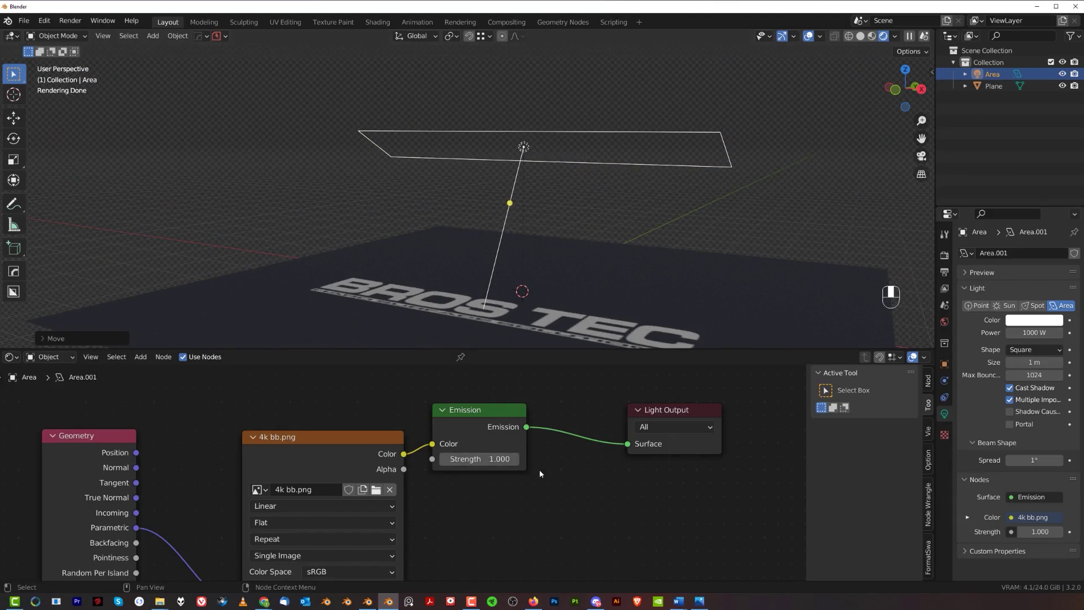
pyautogui.hotkey('alt', 'Tab')
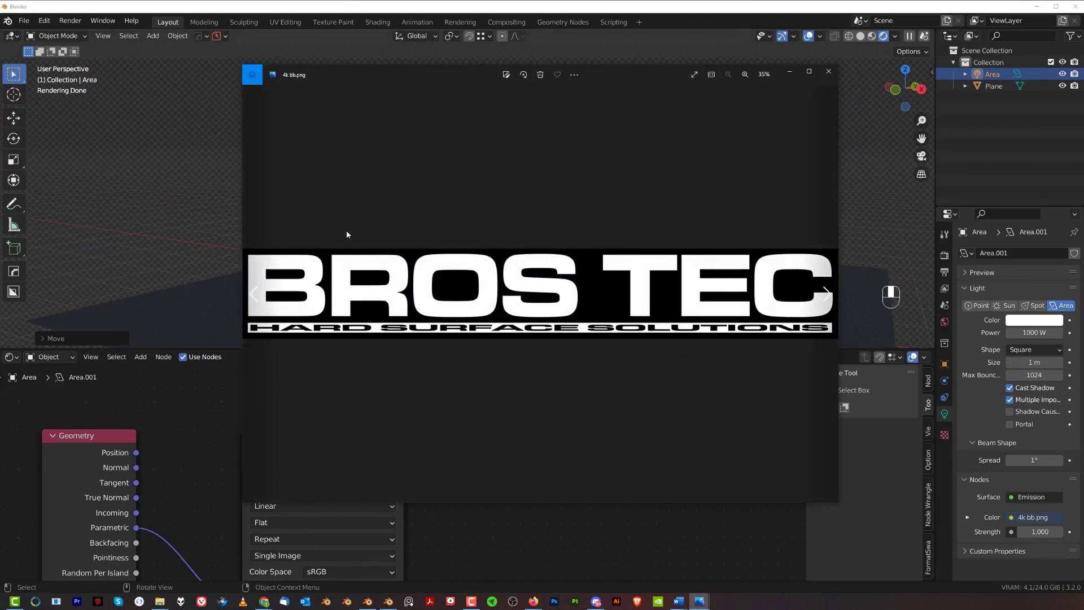
pyautogui.click(828, 71)
# - Move the Emission and Light Output nodes away from the Image Texture node to make room between them
pyautogui.scroll(2, 473, 449)
pyautogui.scroll(-2, 466, 472)
pyautogui.scroll(-2, 467, 473)
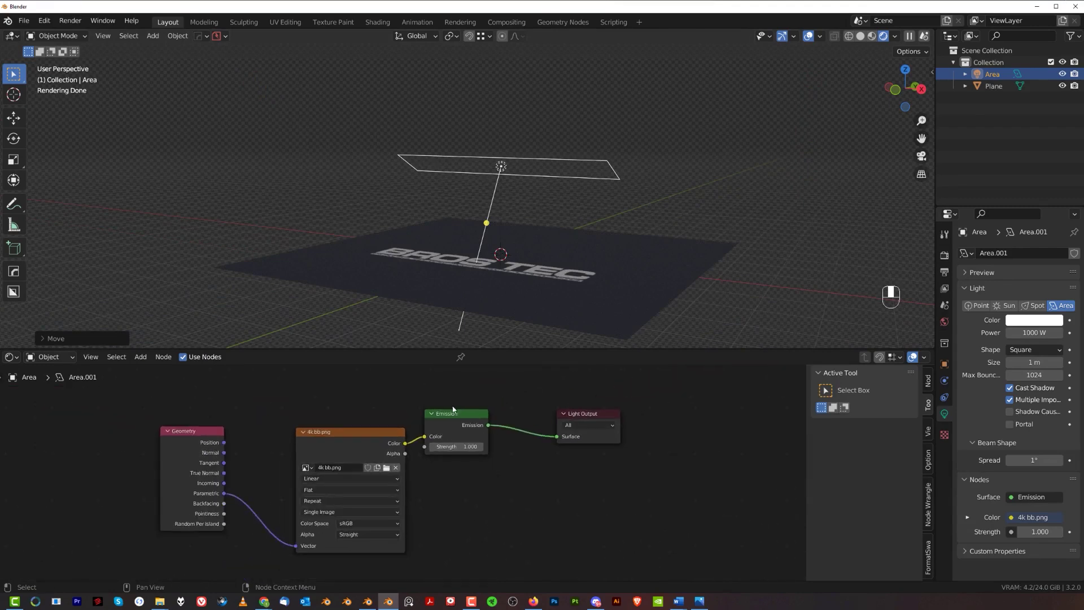
pyautogui.moveTo(454, 398); pyautogui.dragTo(593, 446)
pyautogui.moveTo(476, 416); pyautogui.dragTo(648, 418)
pyautogui.click(510, 402)
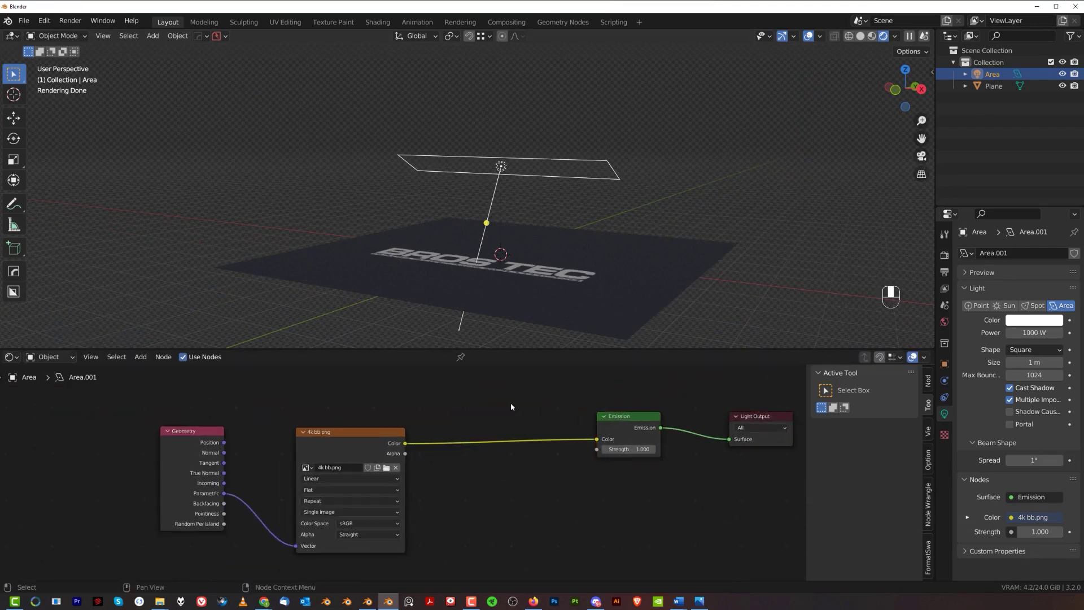
# - Insert a Hue Saturation Value node on the link between the Image Texture and Emission nodes
pyautogui.hotkey('shift', 'a')
pyautogui.click(503, 399)
pyautogui.write('hu')
pyautogui.click(557, 423)
pyautogui.click(460, 406)
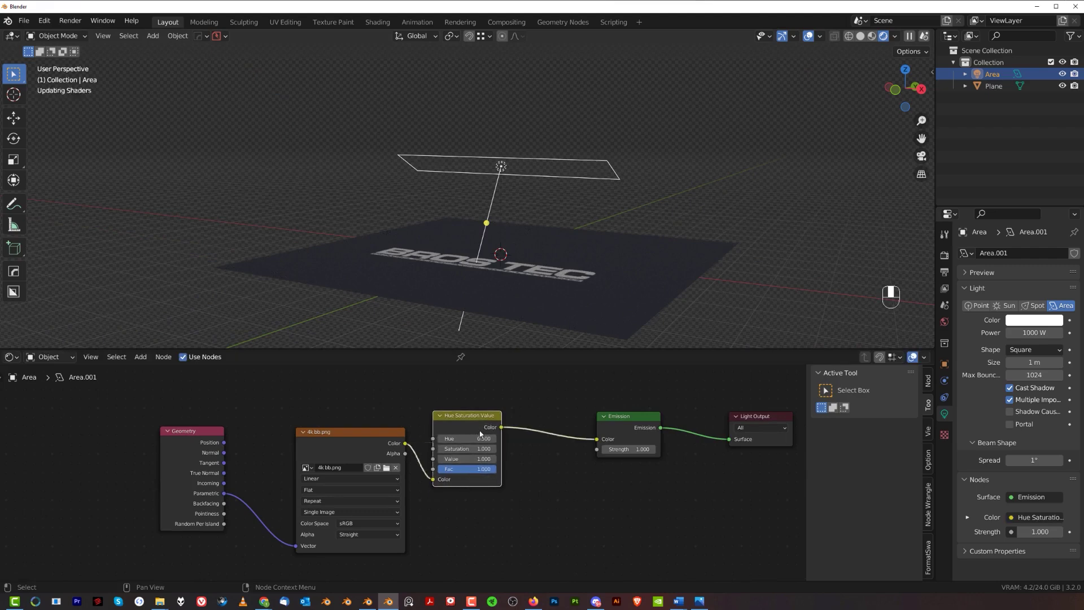
# - Set the Hue Saturation Value node's hue to 0 and check the projected logo's color up close
pyautogui.scroll(4, 451, 454)
pyautogui.moveTo(449, 439); pyautogui.dragTo(389, 439)
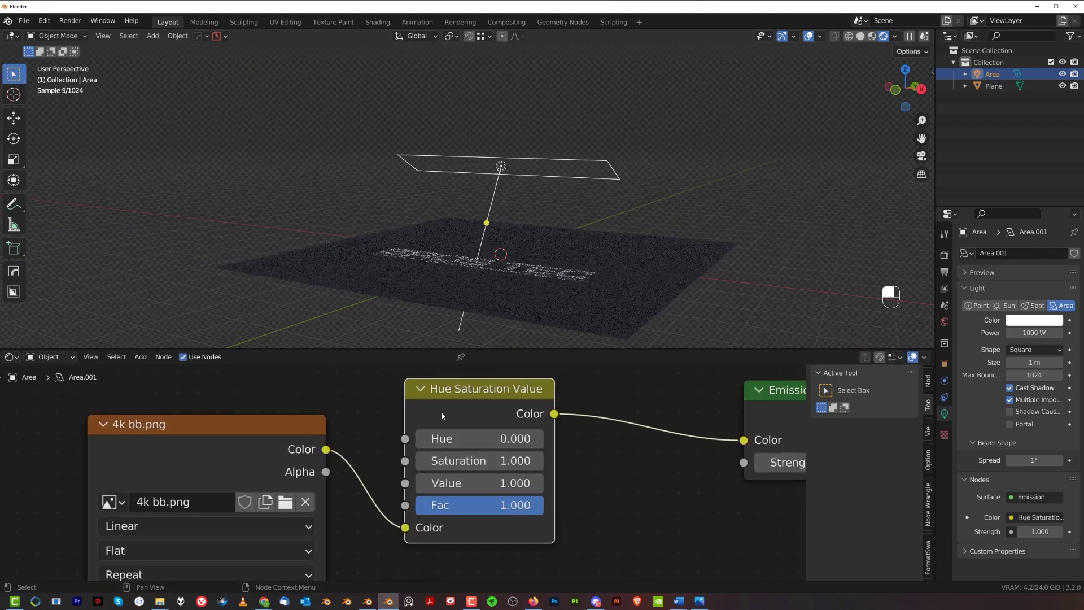
pyautogui.scroll(4, 537, 275)
pyautogui.moveTo(537, 276); pyautogui.dragTo(543, 333, button='middle')
pyautogui.keyDown('shift'); pyautogui.moveTo(548, 182); pyautogui.dragTo(505, 70, button='middle'); pyautogui.keyUp('shift')
pyautogui.scroll(1, 500, 254)
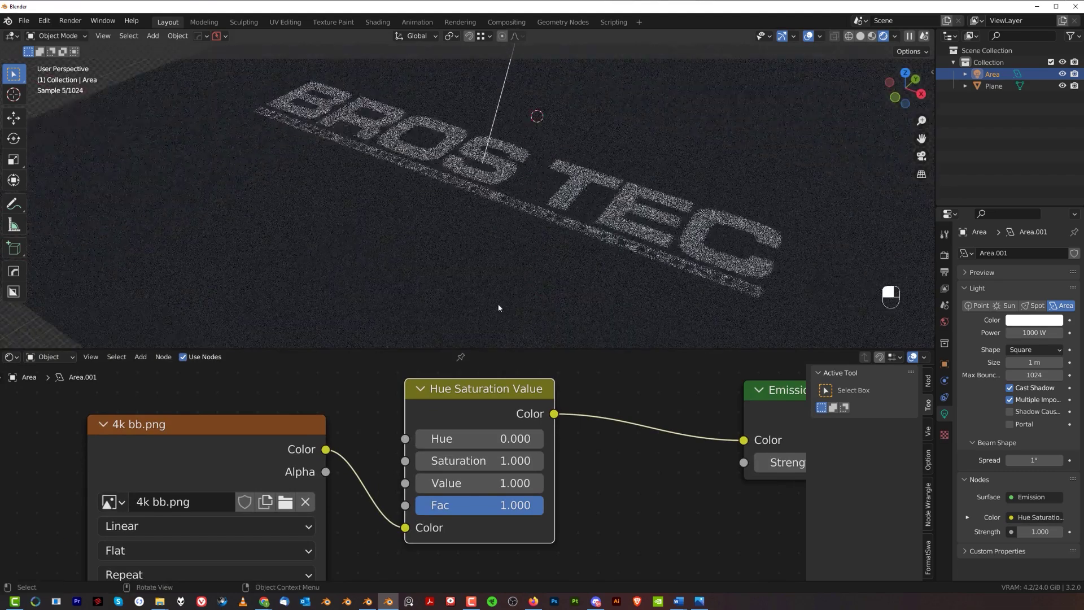
# - Set the Hue Saturation Value node's hue to 1 and compare the projection with the source image 4k bb.png
pyautogui.moveTo(460, 439); pyautogui.dragTo(481, 428)
pyautogui.scroll(-3, 491, 302)
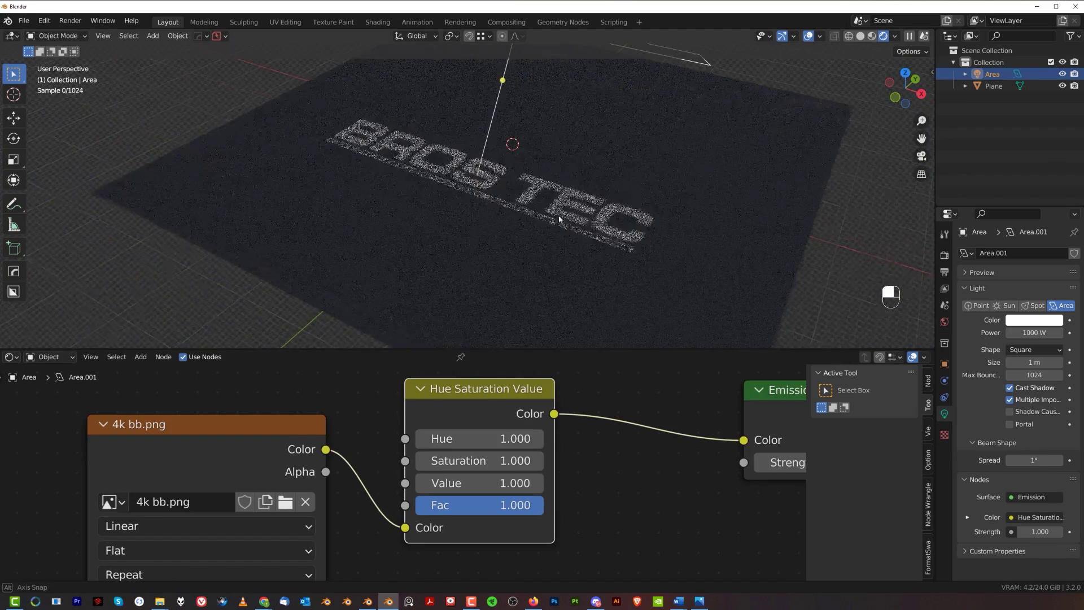
pyautogui.moveTo(557, 244); pyautogui.dragTo(548, 216, button='middle')
pyautogui.scroll(-2, 531, 217)
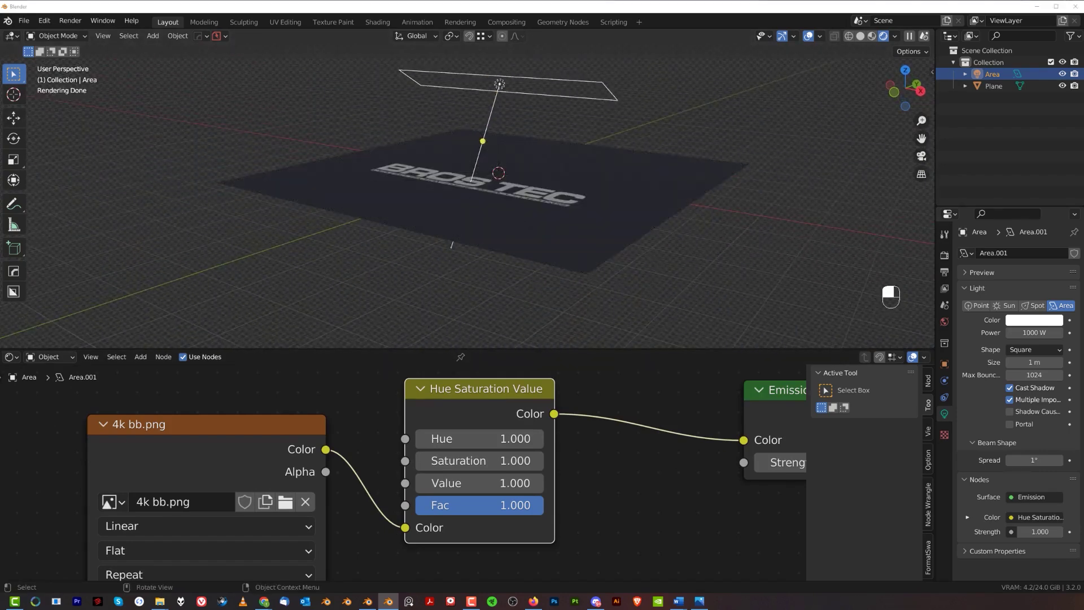
pyautogui.hotkey('alt', 'Tab')
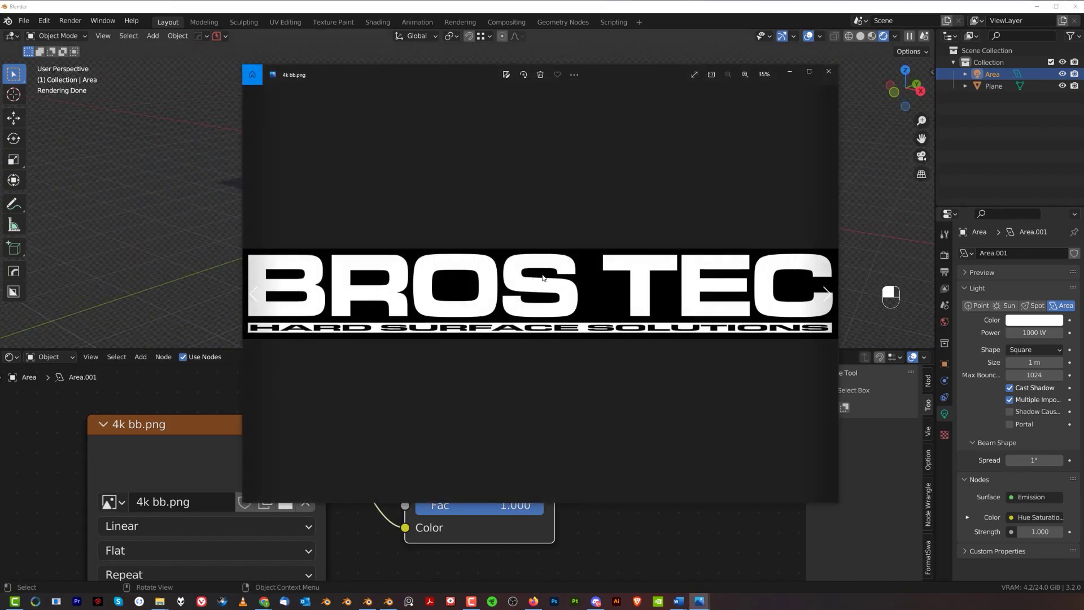
pyautogui.click(829, 72)
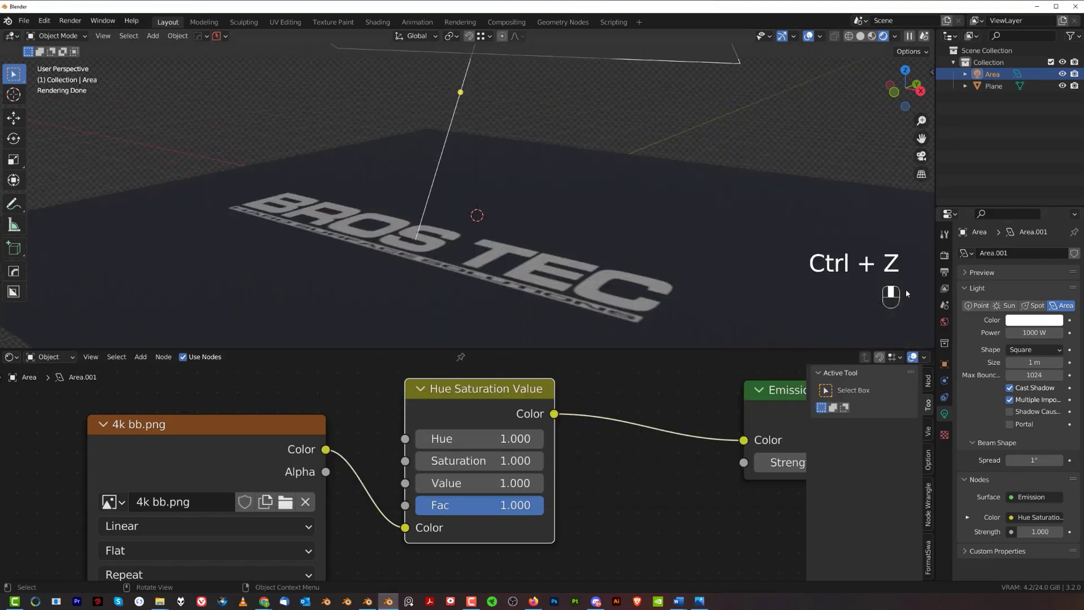
# - Set the area light's color to a saturated blue with hue 0.636, and move the Hue Saturation Value node lower between its neighbours
pyautogui.click(1053, 320)
pyautogui.moveTo(1013, 192); pyautogui.dragTo(1016, 163)
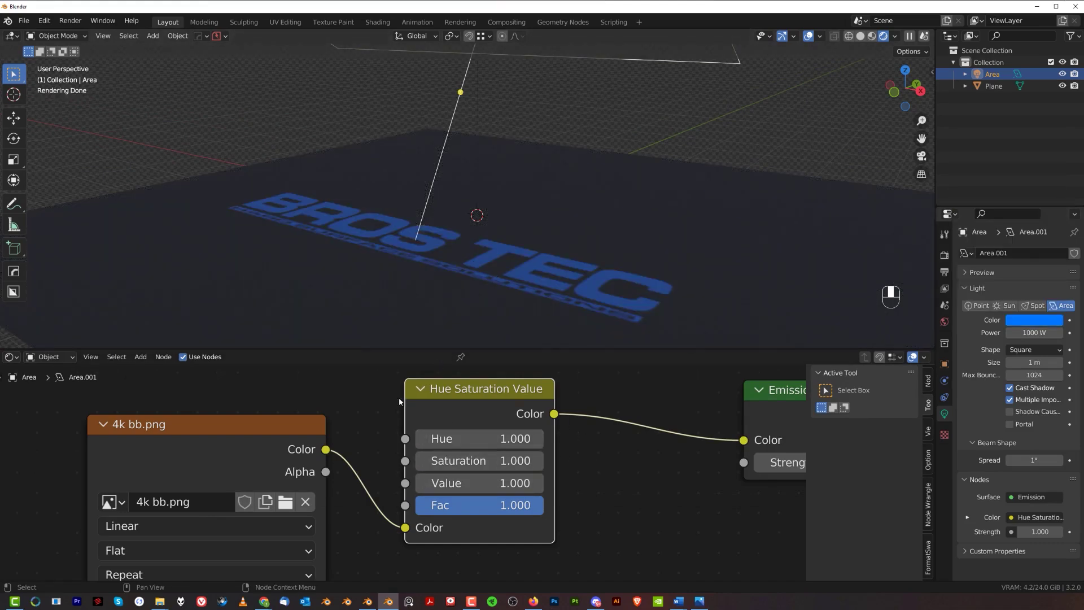
pyautogui.scroll(-2, 399, 401)
pyautogui.moveTo(479, 419); pyautogui.dragTo(500, 452)
pyautogui.scroll(2, 659, 255)
pyautogui.scroll(-2, 554, 303)
pyautogui.moveTo(547, 312)
pyautogui.mouseDown(button='middle')
pyautogui.moveTo(576, 267)
pyautogui.moveTo(556, 316)
pyautogui.mouseUp(button='middle')
pyautogui.keyDown('shift'); pyautogui.moveTo(575, 278); pyautogui.dragTo(557, 227, button='middle'); pyautogui.keyUp('shift')
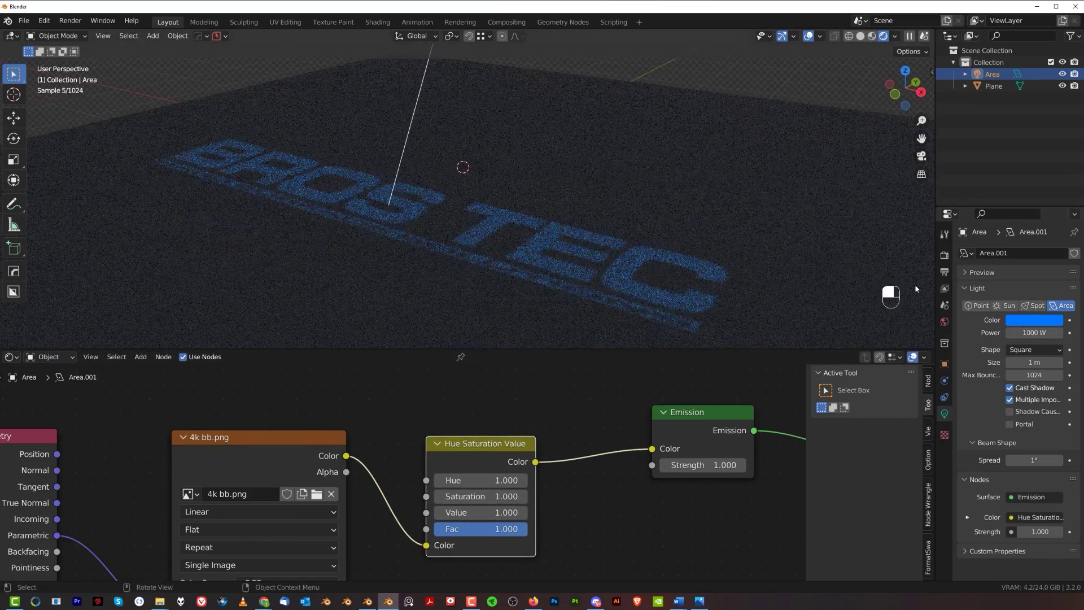
# - Change the area light's color to a fully saturated yellow-orange
pyautogui.click(1036, 321)
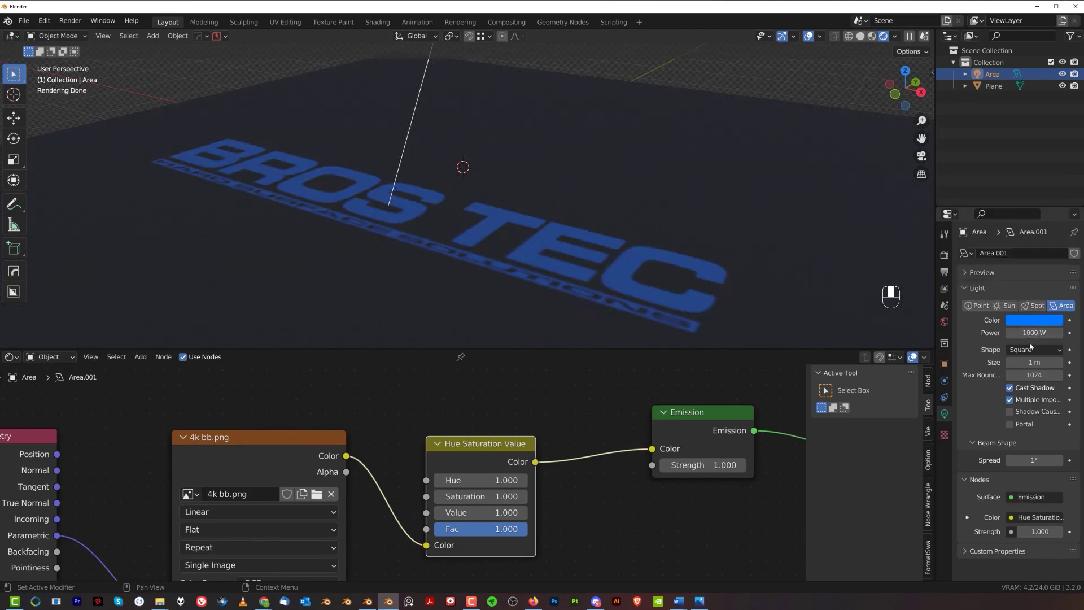
pyautogui.click(1032, 325)
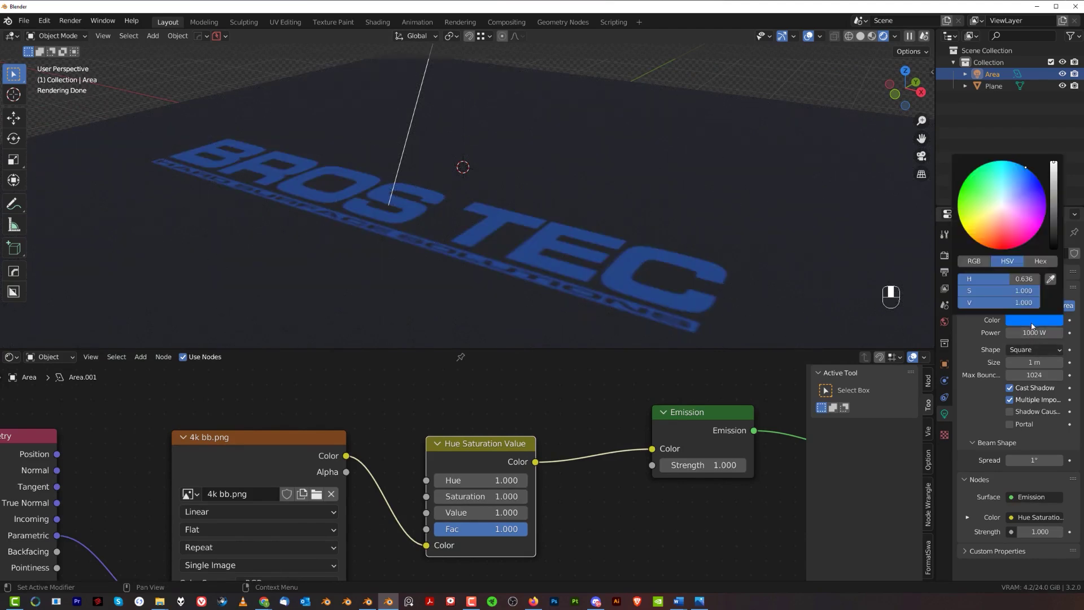
pyautogui.click(985, 247)
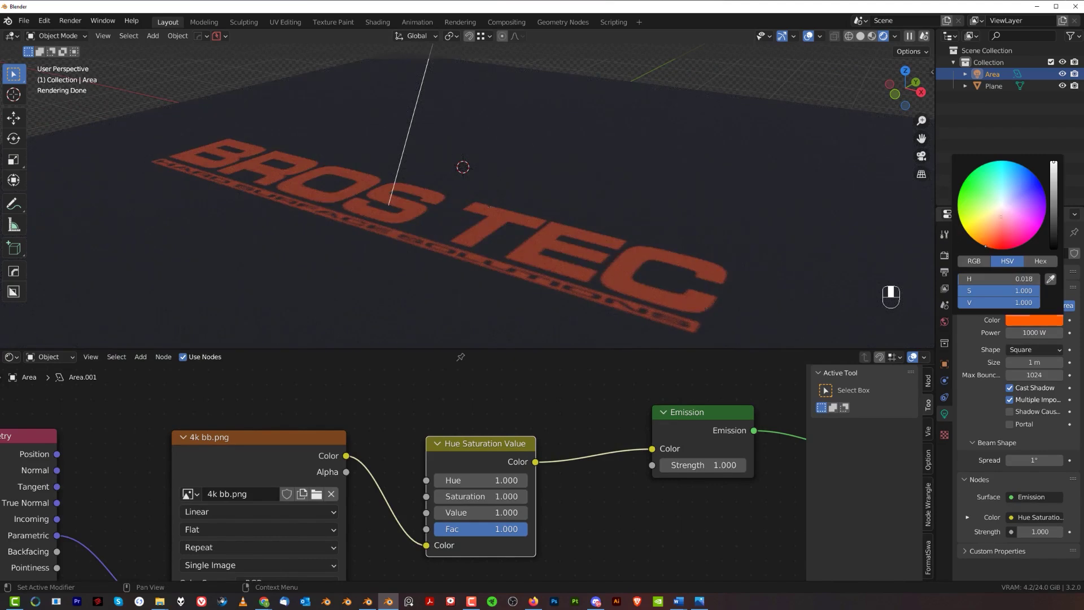
pyautogui.moveTo(985, 246); pyautogui.dragTo(976, 241)
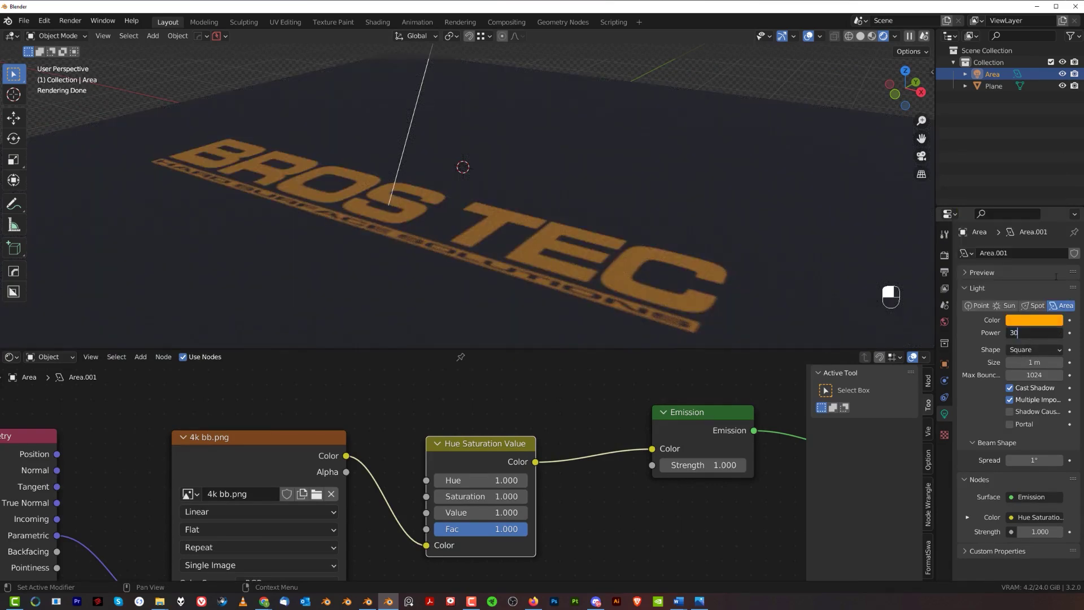
# - Raise the area light's power first to 3000 W and finally to 60000 W
pyautogui.press('Return')
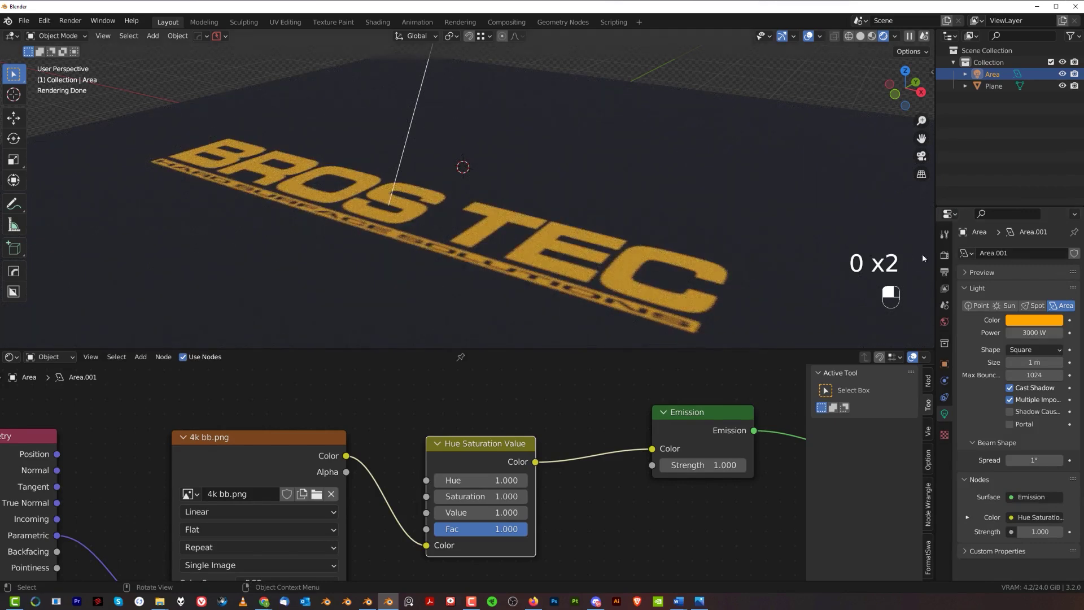
pyautogui.click(1044, 321)
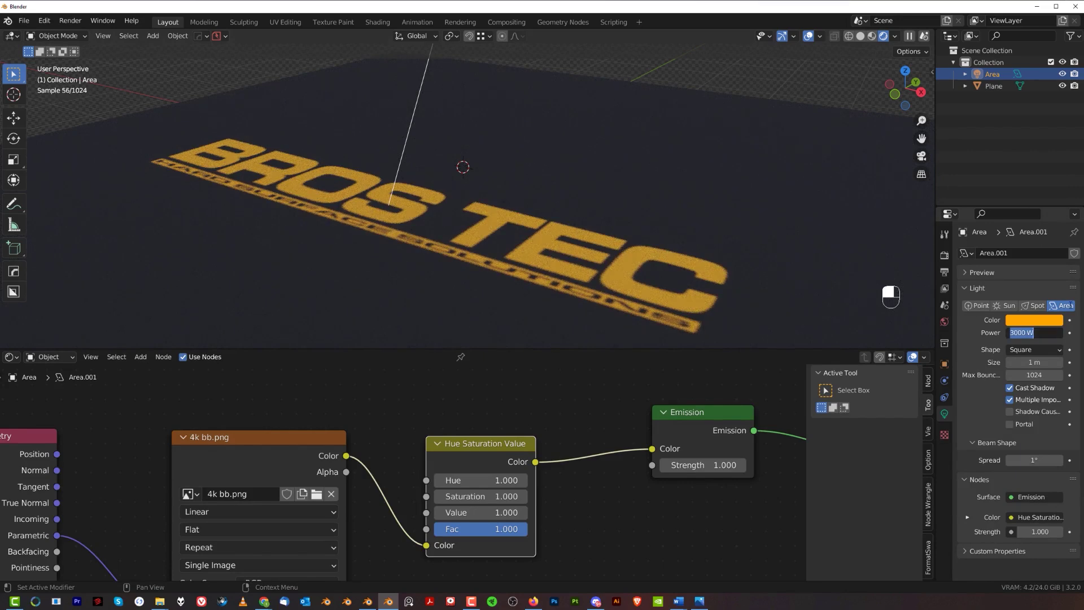
pyautogui.press('Return')
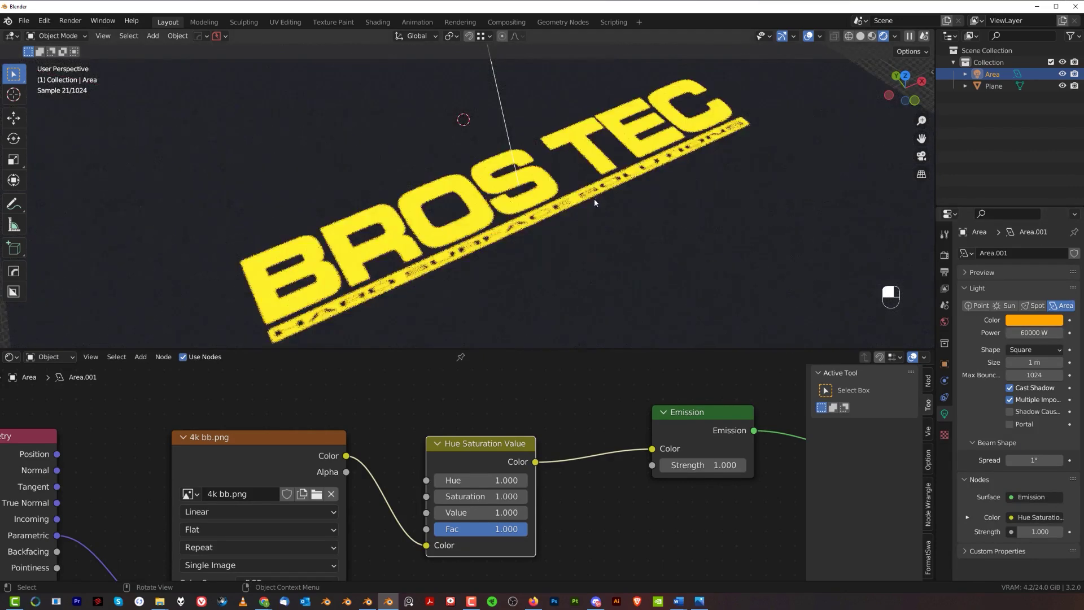
# - Add one loop cut across the middle of the floor plane in Edit Mode and lift it to form a ridge
pyautogui.moveTo(596, 194); pyautogui.dragTo(466, 160, button='middle')
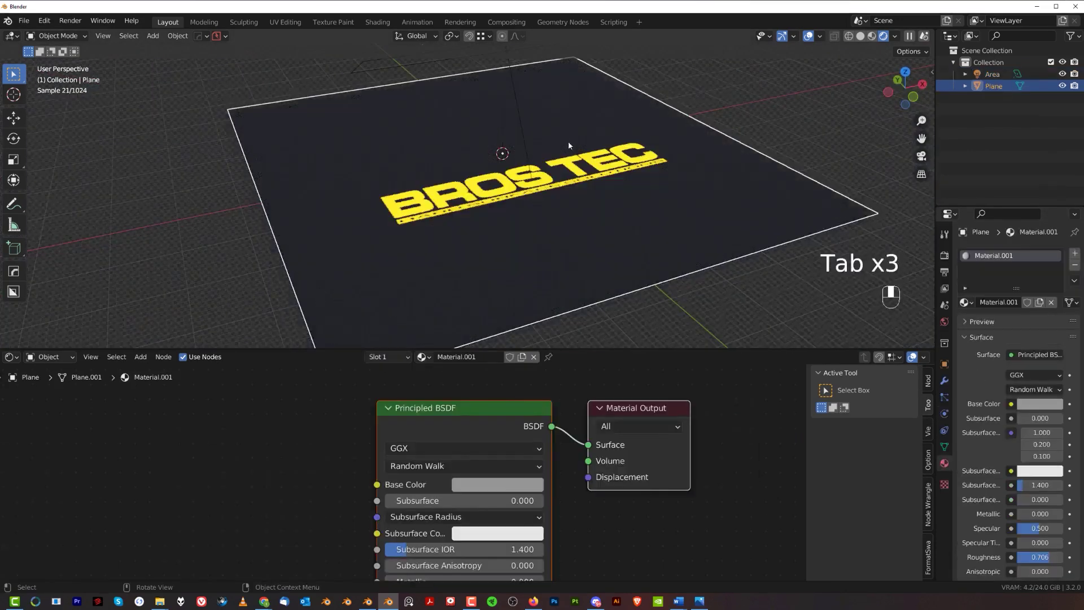
pyautogui.press('Tab')
pyautogui.hotkey('ctrl', 'r')
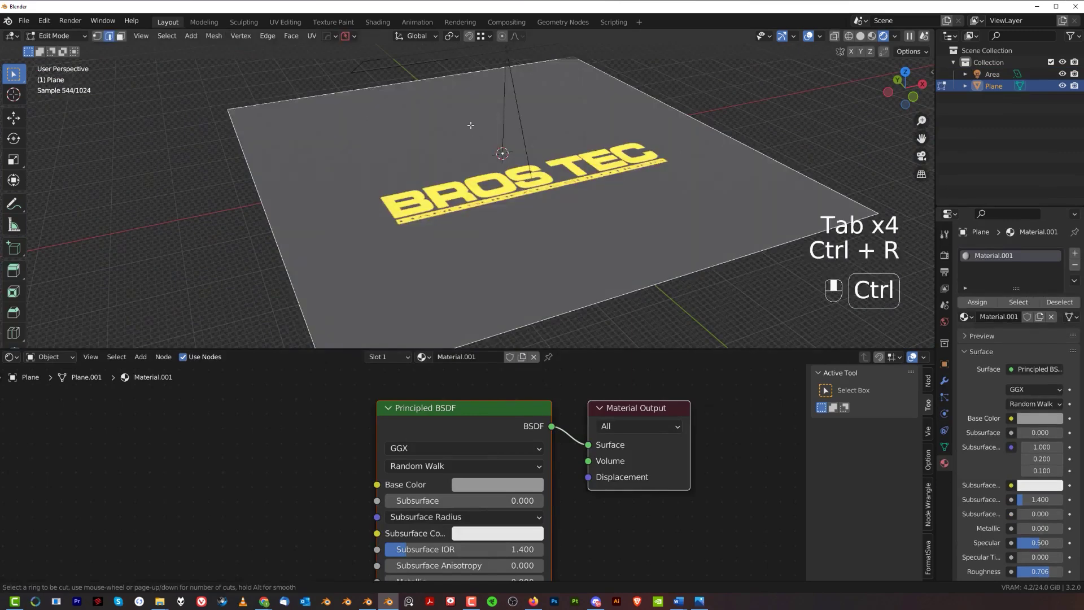
pyautogui.click(439, 73)
pyautogui.click(439, 72)
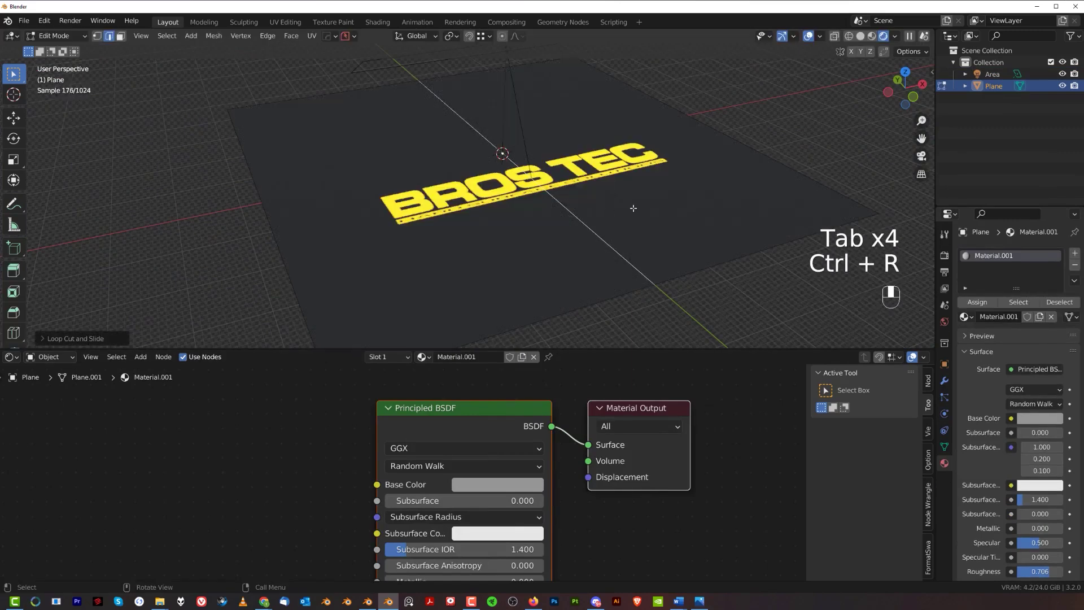
pyautogui.press('g')
pyautogui.click(665, 175)
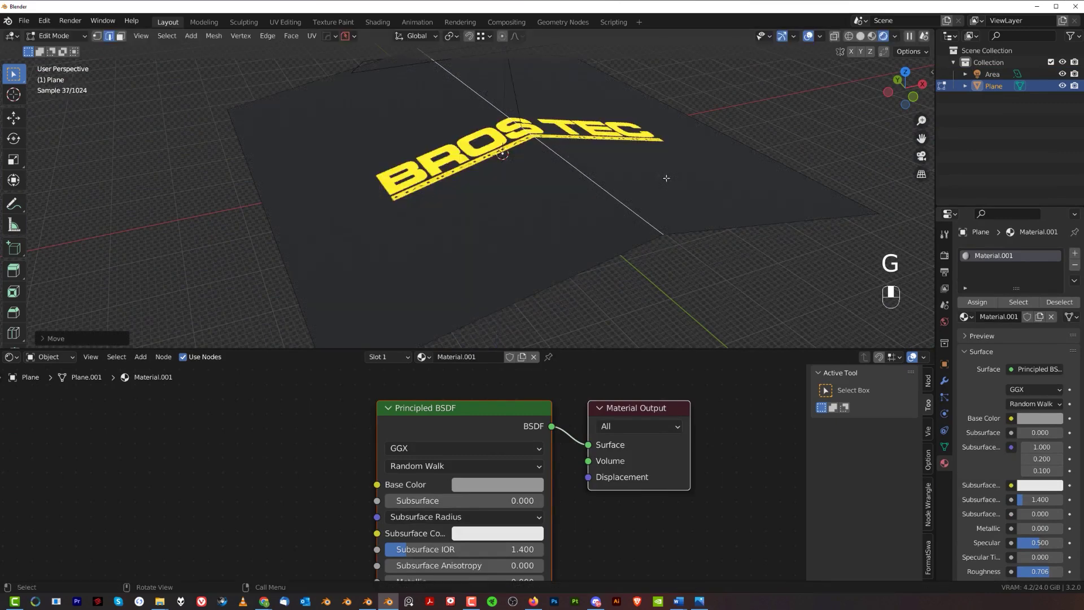
# - Bevel the ridge edge with 2 segments and a width of about 0.2 m, and return to Object Mode
pyautogui.hotkey('ctrl', 'b')
pyautogui.scroll(2, 737, 198)
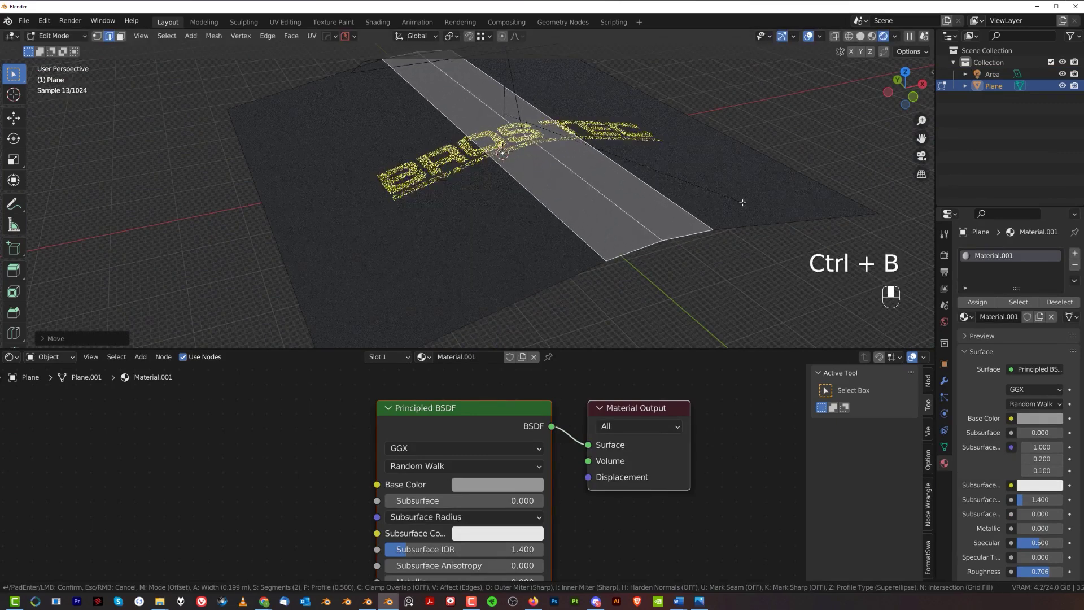
pyautogui.click(743, 210)
pyautogui.press('Tab')
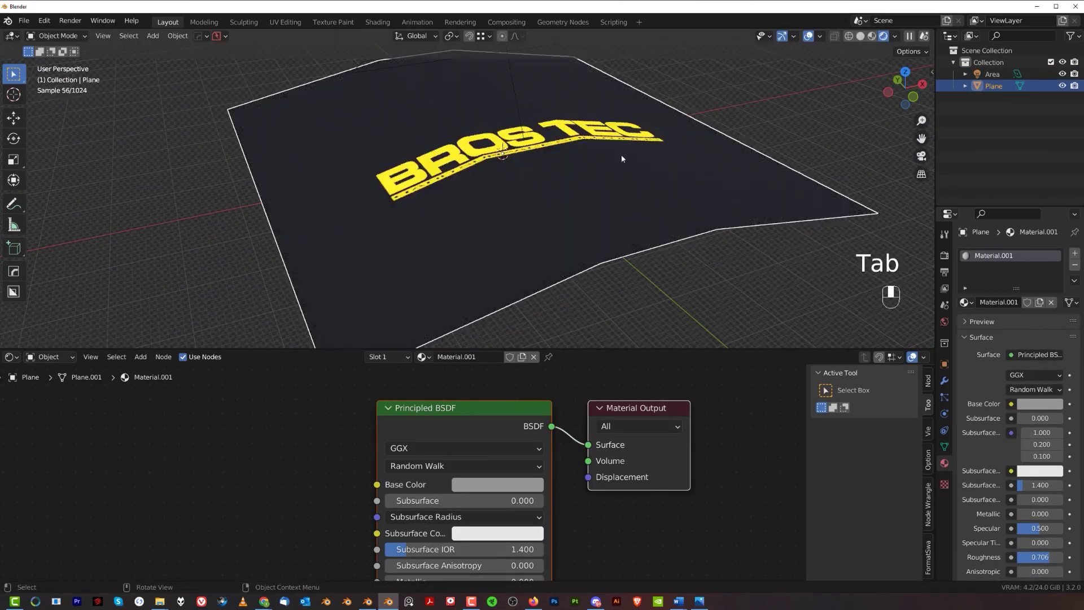
# - Select the area light above the curved plane and undo the last two changes made to it
pyautogui.moveTo(621, 154); pyautogui.dragTo(584, 217, button='middle')
pyautogui.scroll(3, 534, 164)
pyautogui.scroll(-5, 632, 145)
pyautogui.moveTo(585, 218); pyautogui.dragTo(486, 169, button='middle')
pyautogui.click(486, 170)
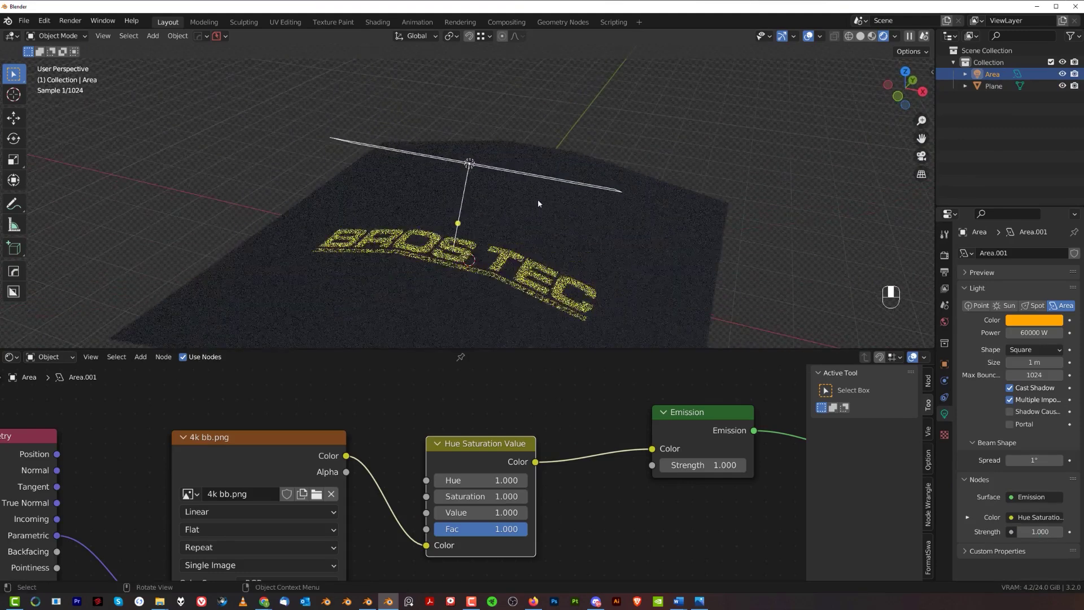
pyautogui.hotkey('ctrl', 'z')
pyautogui.hotkey('ctrl', 'z')
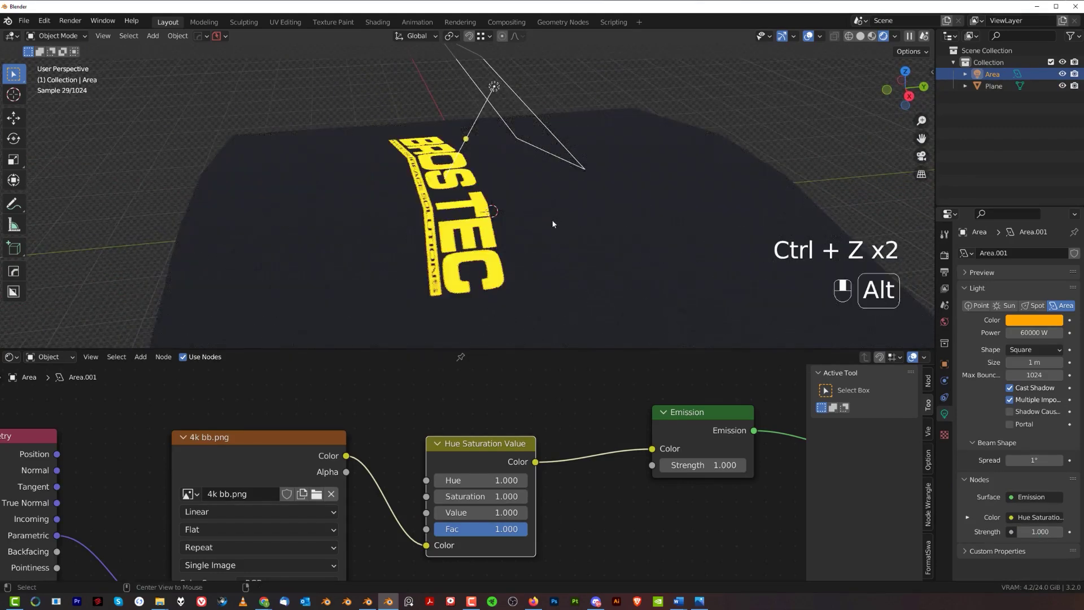
# - Create a linked duplicate of the area light and place it beside the original along the Y axis
pyautogui.hotkey('alt', 'd')
pyautogui.press('y')
pyautogui.click(645, 227)
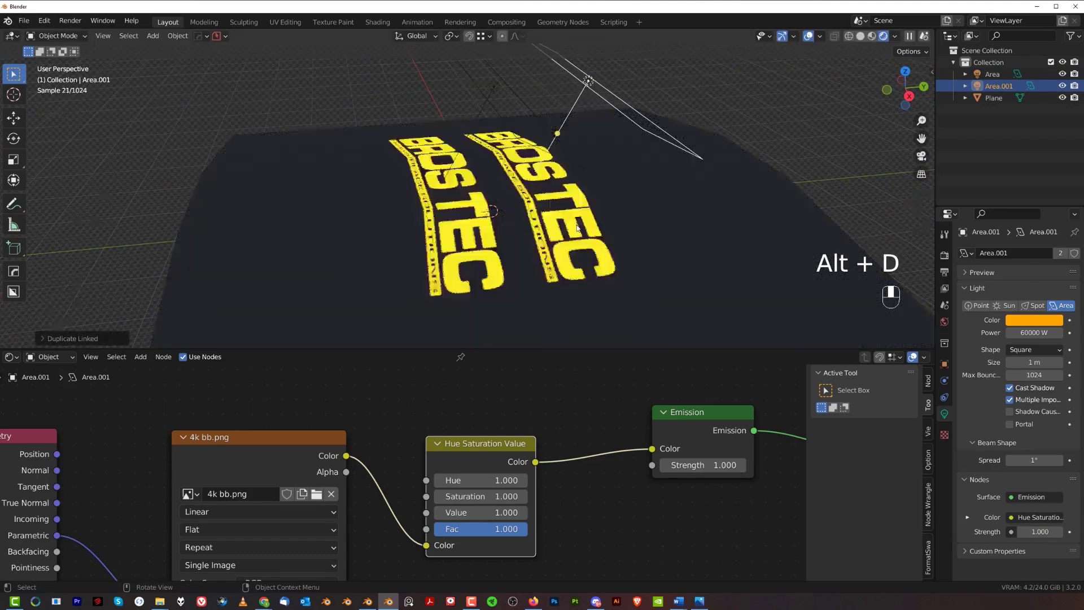
# - Set the linked area lights' shared color to a saturated blue with hue 0.656 and view both projected logos
pyautogui.moveTo(508, 220); pyautogui.dragTo(492, 115, button='middle')
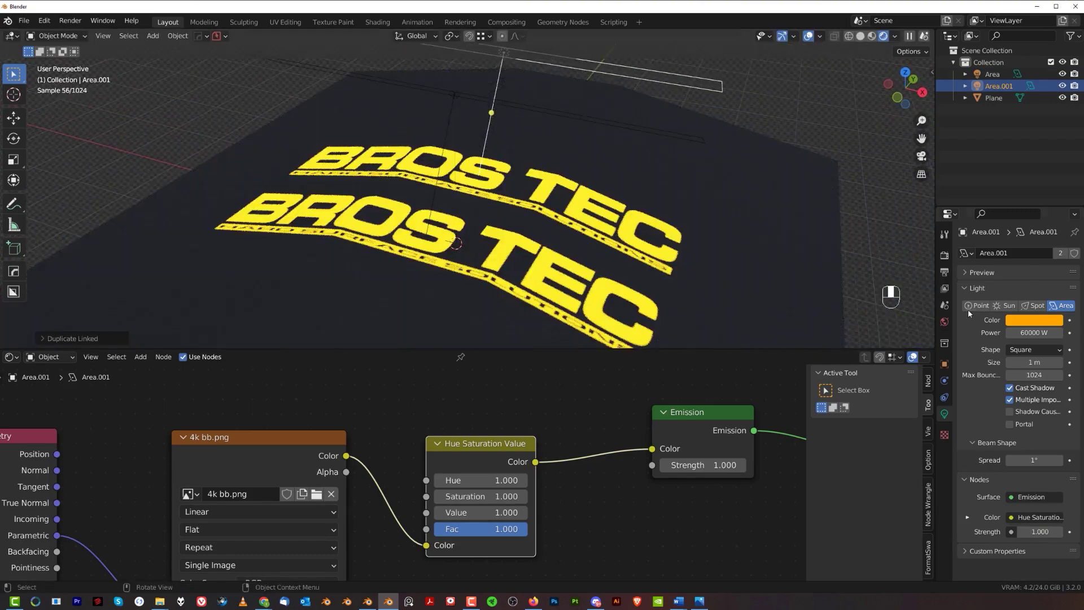
pyautogui.click(1028, 320)
pyautogui.moveTo(1016, 207); pyautogui.dragTo(1032, 173)
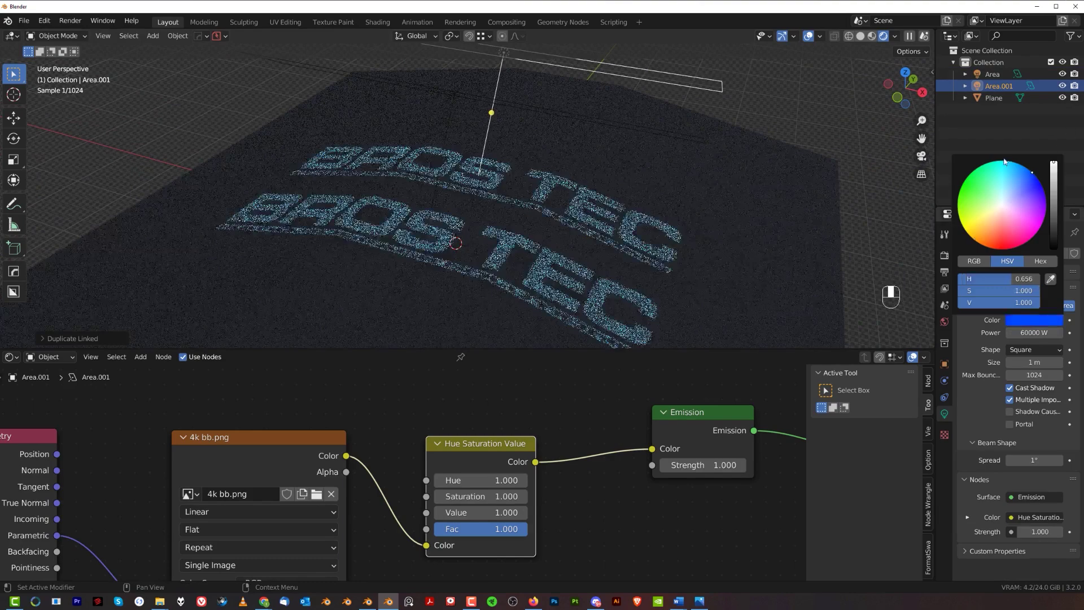
pyautogui.moveTo(376, 217); pyautogui.dragTo(533, 238, button='middle')
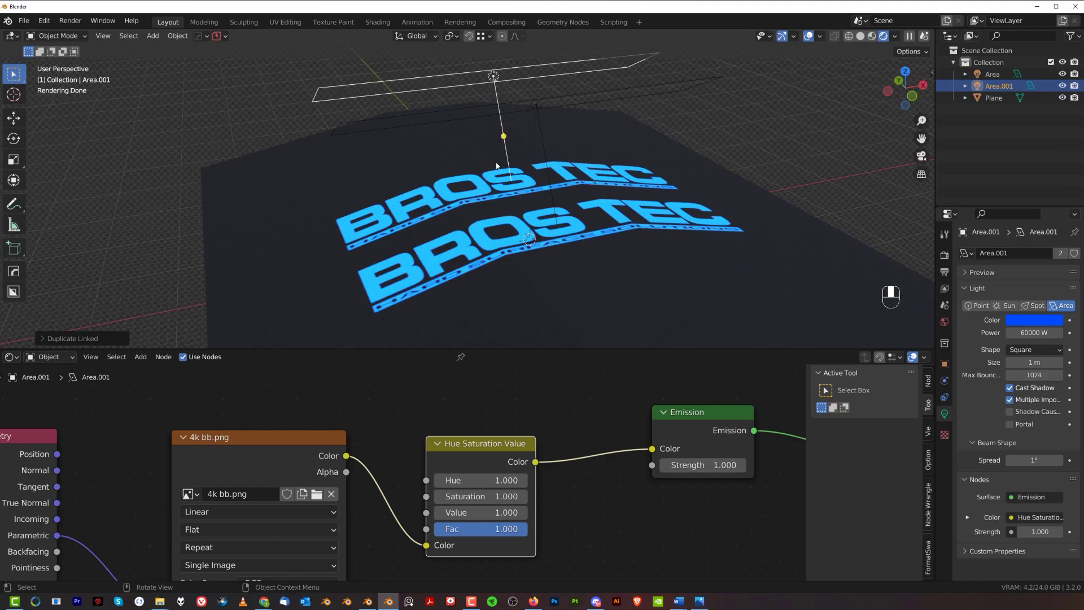